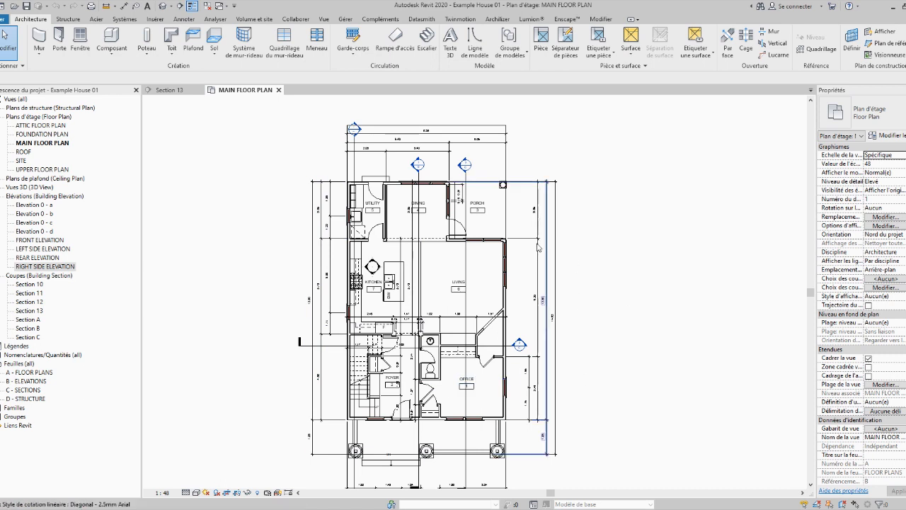
- Examine the main floor plan, from the dining room window beside the porch to the foyer and office walls
scroll(448, 206, "up", 7)
left_click(430, 242)
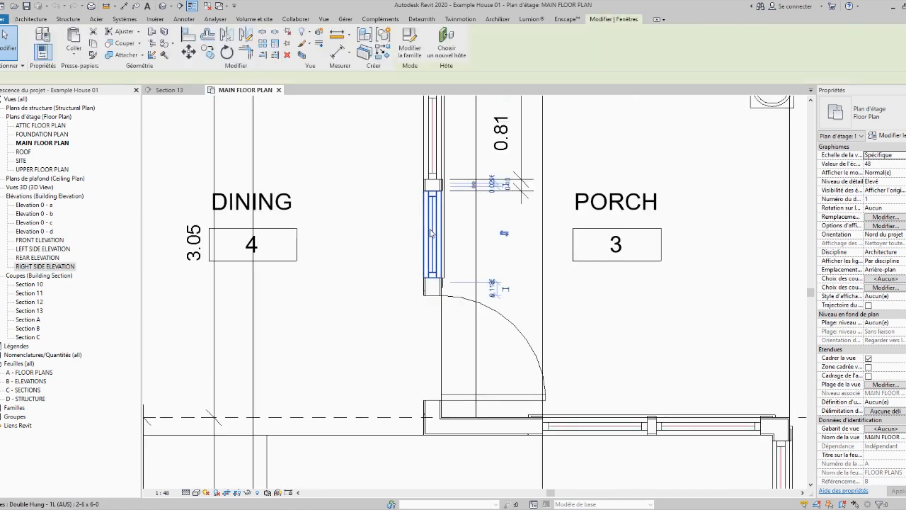
scroll(377, 274, "down", 3)
scroll(377, 274, "down", 4)
left_click(425, 335)
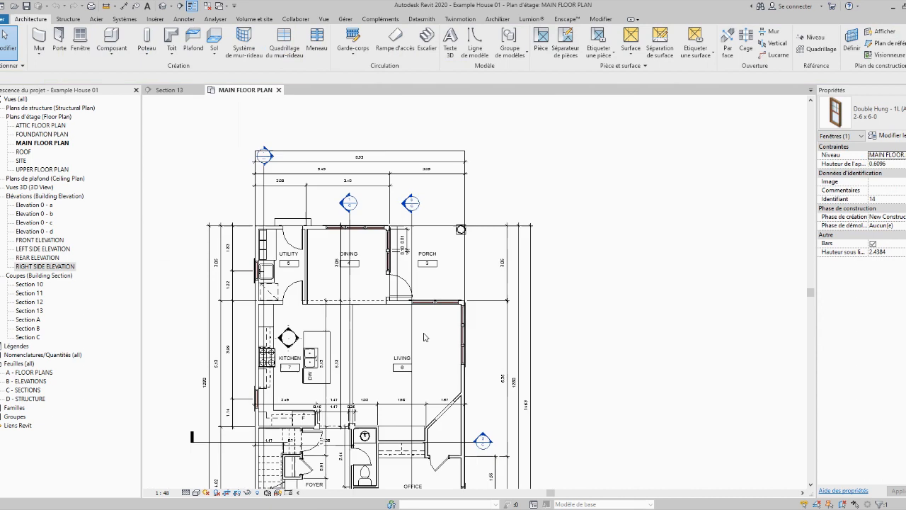
middle_click_drag(424, 335, 515, 260)
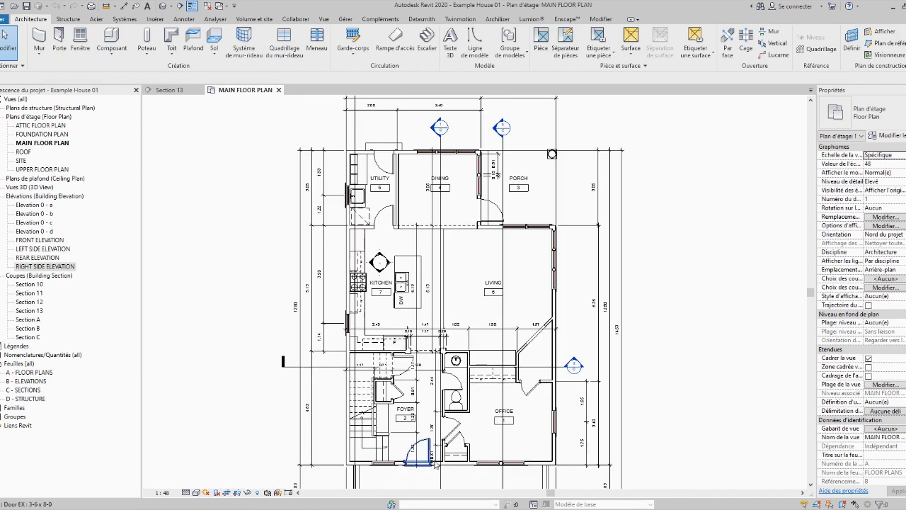
scroll(400, 428, "up", 5)
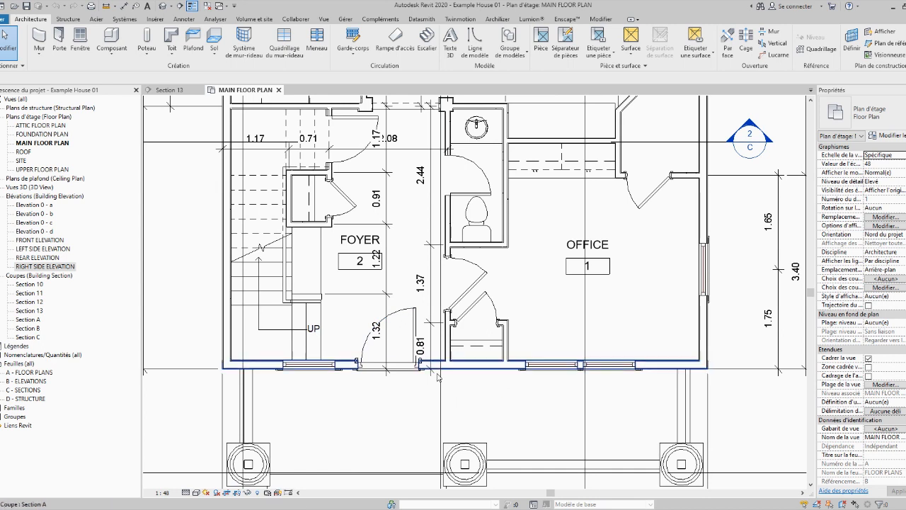
middle_click_drag(677, 303, 606, 363)
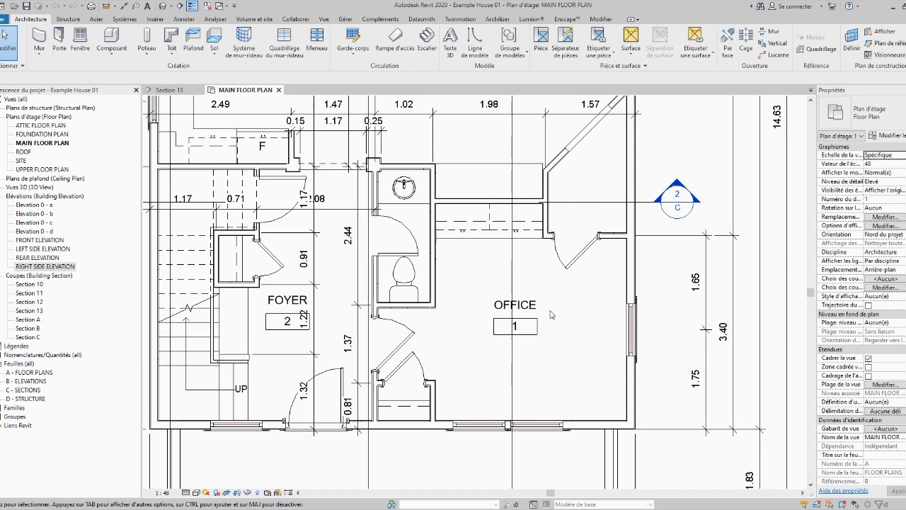
scroll(549, 313, "down", 3)
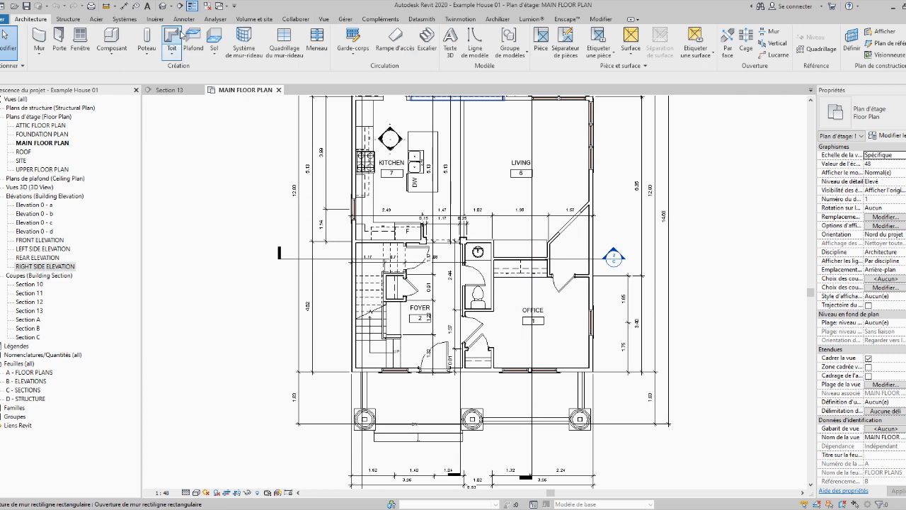
- Open the visibility/graphics overrides for MAIN FLOOR PLAN, enlarge the dialog and review the model categories
left_click(326, 20)
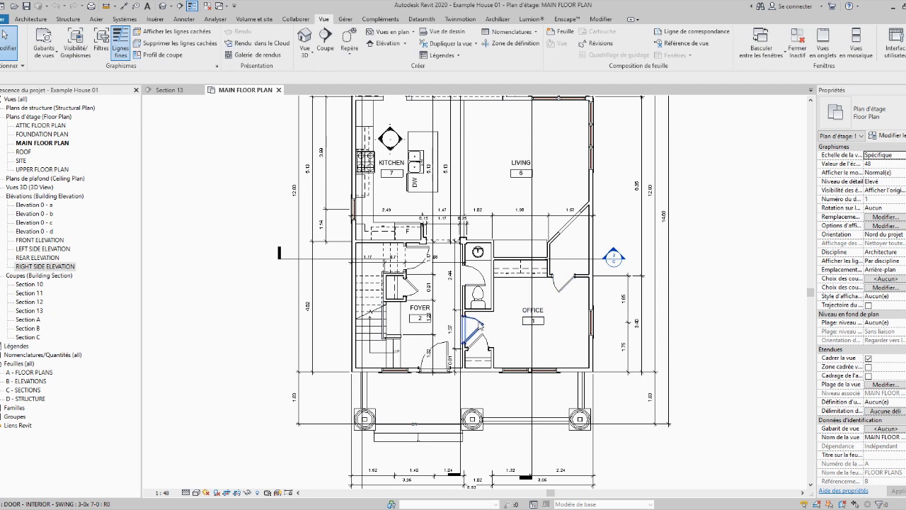
key("v")
key("v")
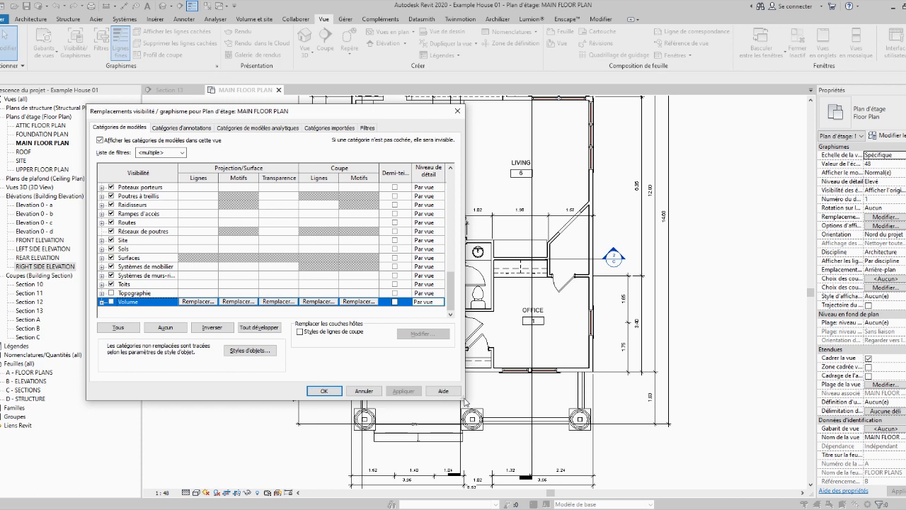
left_click_drag(465, 401, 781, 485)
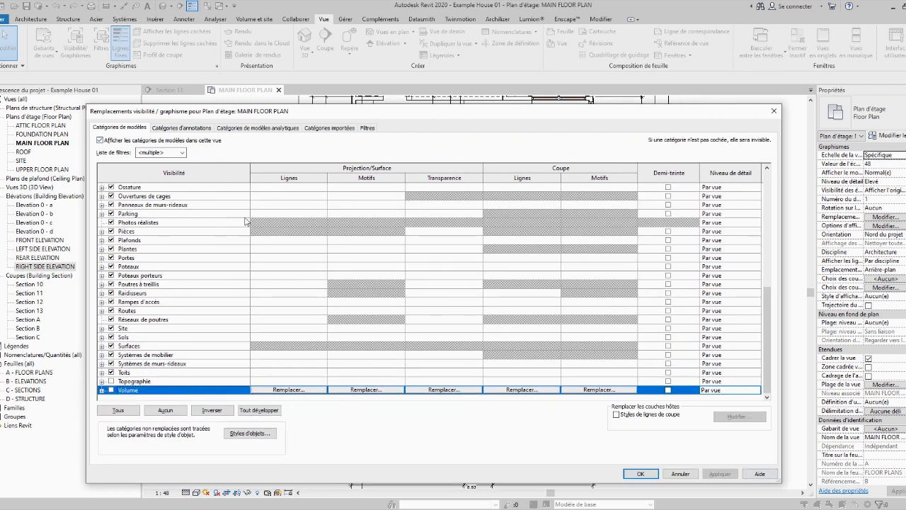
left_click(156, 215)
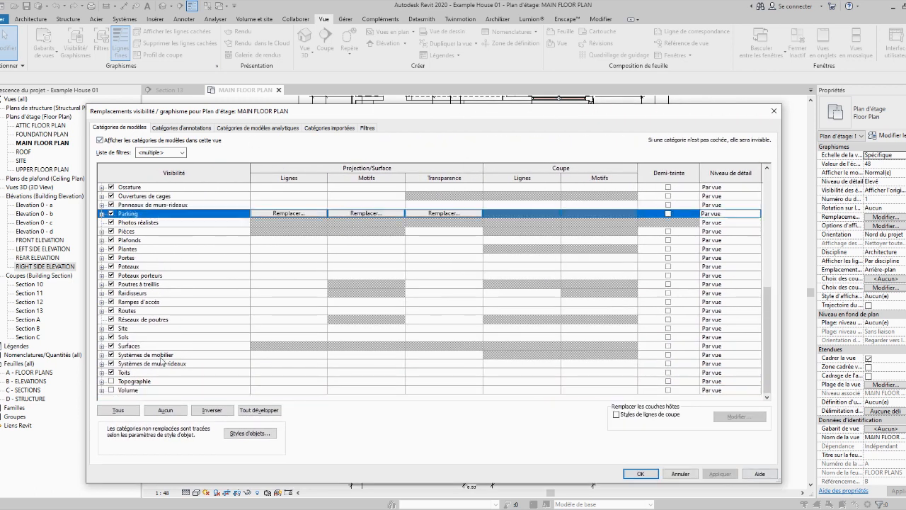
scroll(161, 361, "up", 7)
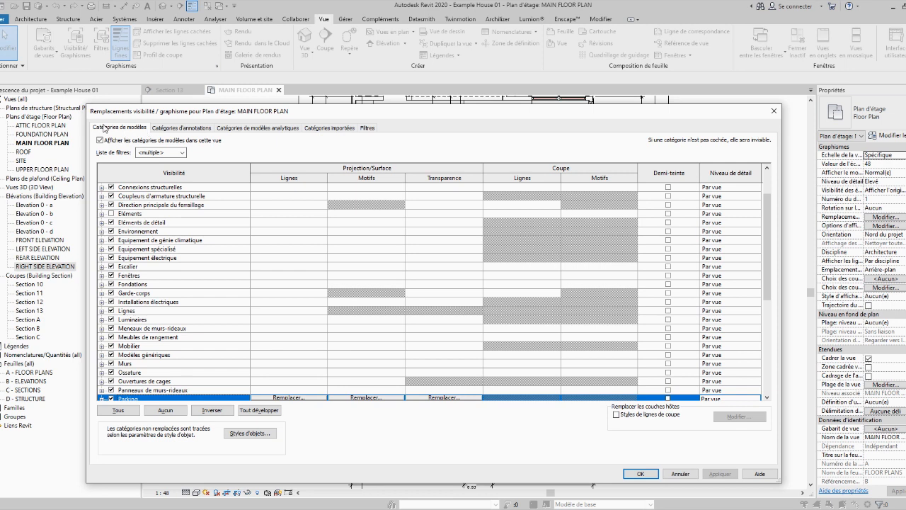
- Review the annotation, analytical model and imported categories and the view filters, then return to the model categories
left_click(173, 128)
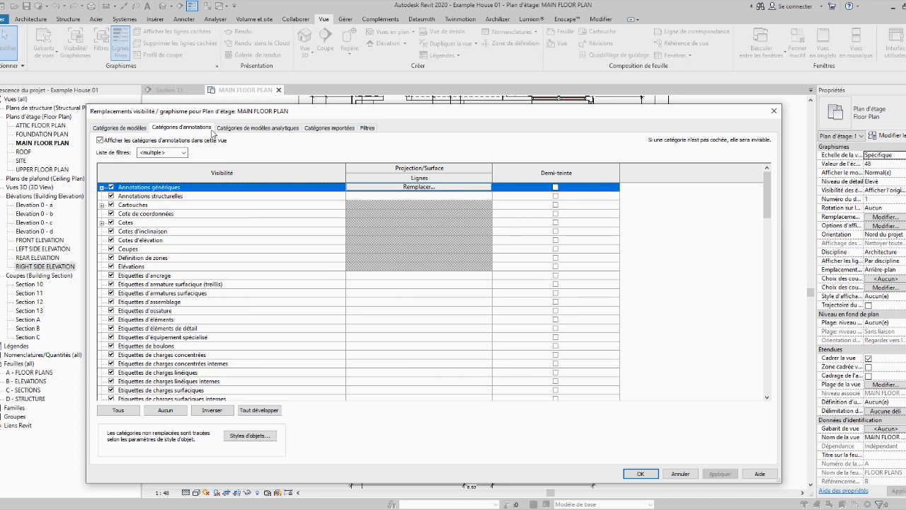
left_click(238, 128)
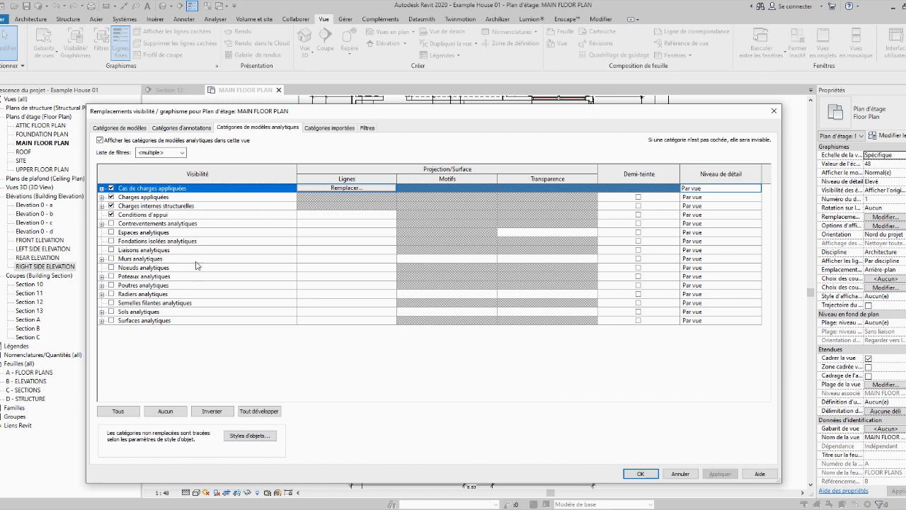
left_click(320, 130)
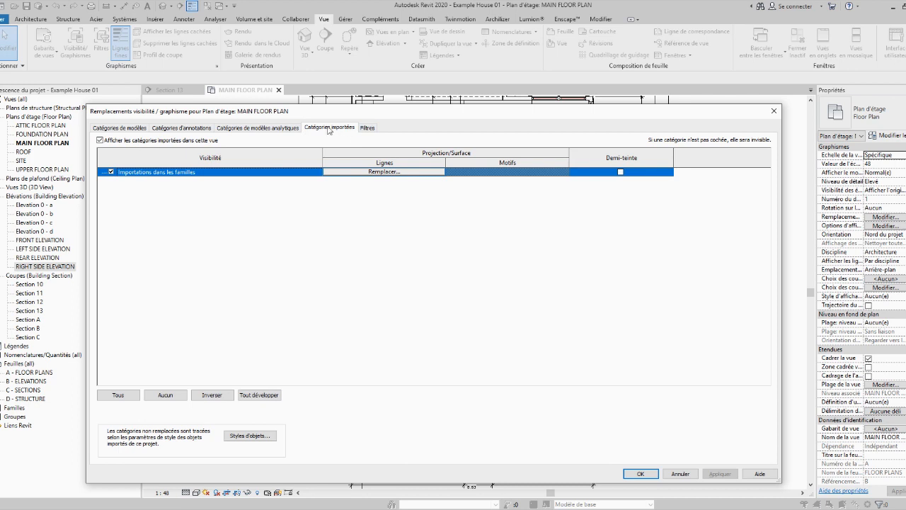
left_click(371, 131)
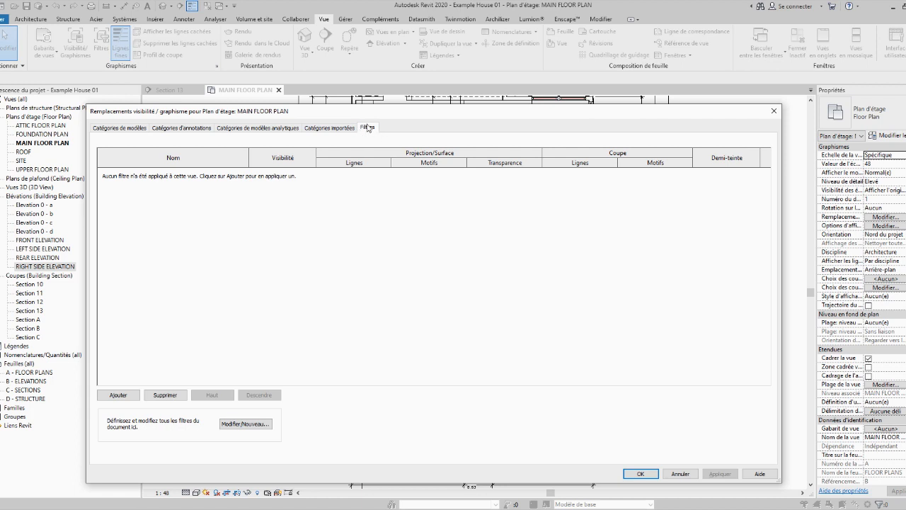
left_click(106, 129)
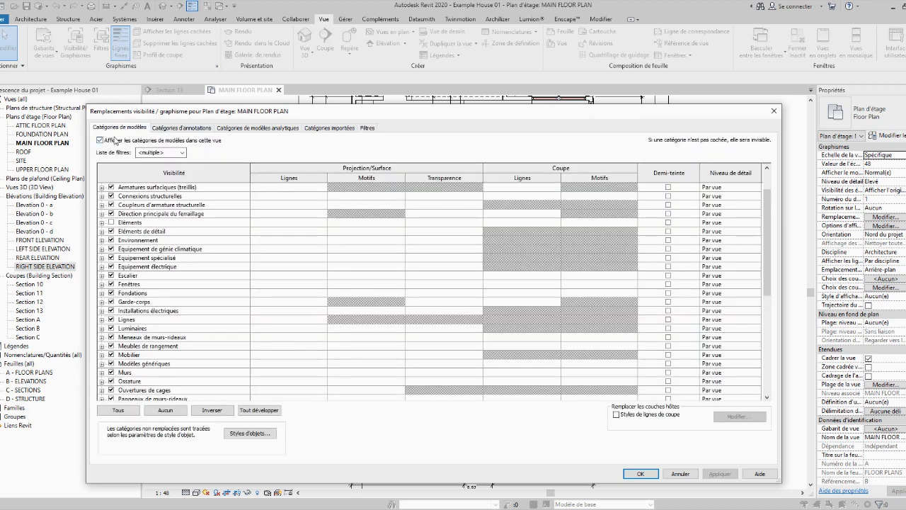
- Override the cut pattern of the walls category (Murs) with a solid foreground fill
left_click_drag(162, 114, 384, 39)
scroll(391, 283, "down", 2)
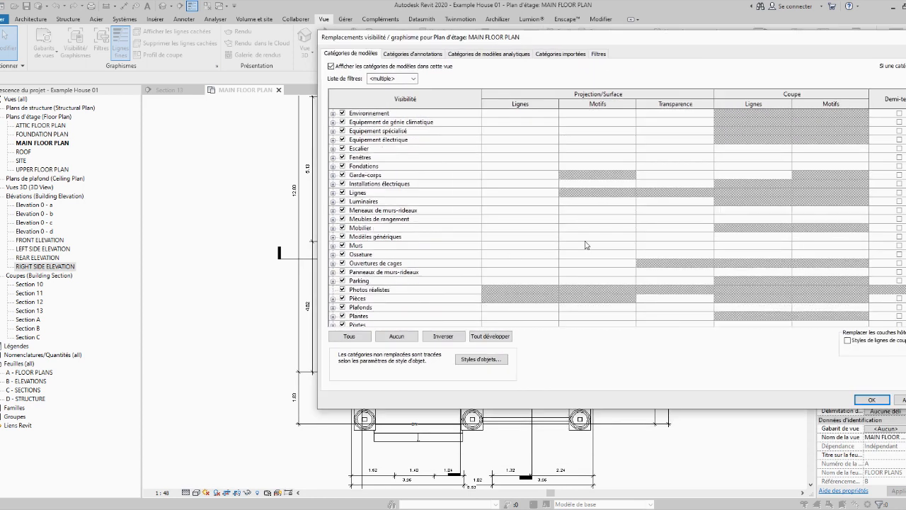
scroll(602, 157, "up", 2)
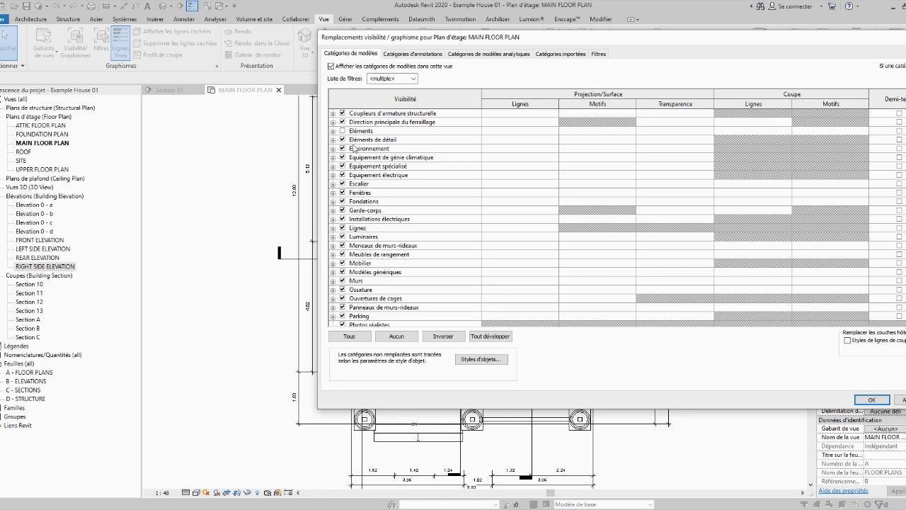
scroll(416, 188, "up", 2)
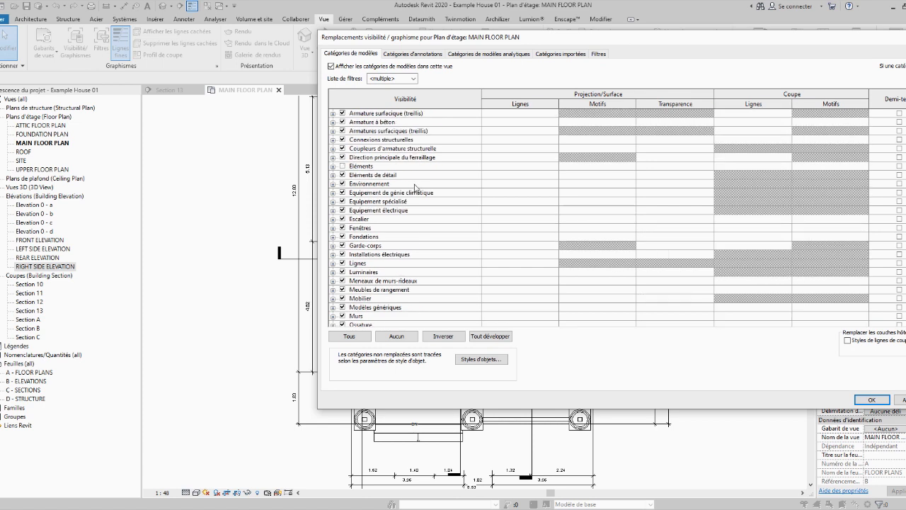
scroll(425, 204, "down", 6)
left_click(357, 220)
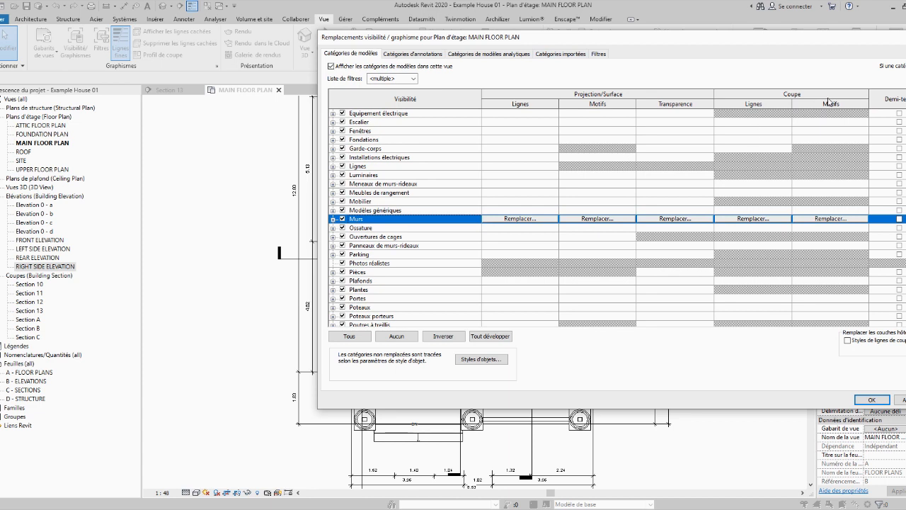
left_click(831, 219)
left_click(664, 193)
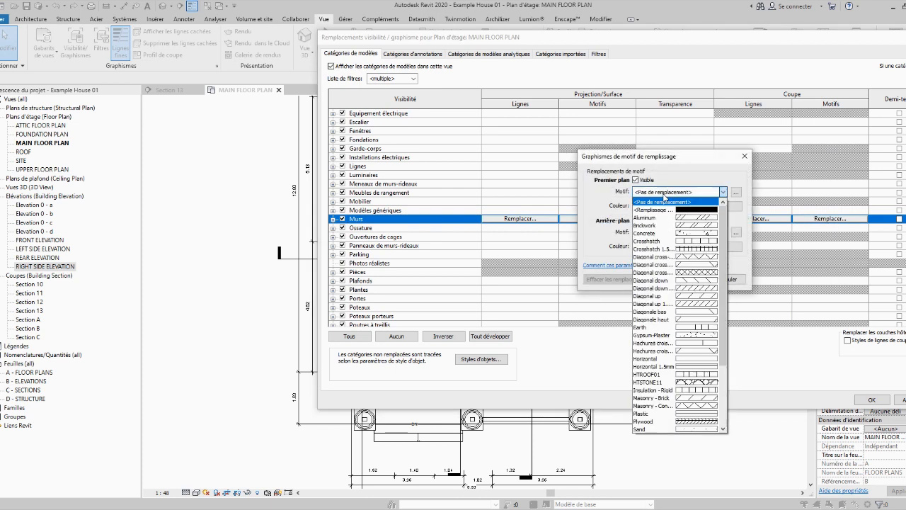
left_click(651, 210)
- Set the walls' cut foreground fill colour to black (Noir) and apply the overrides to the plan
left_click(674, 206)
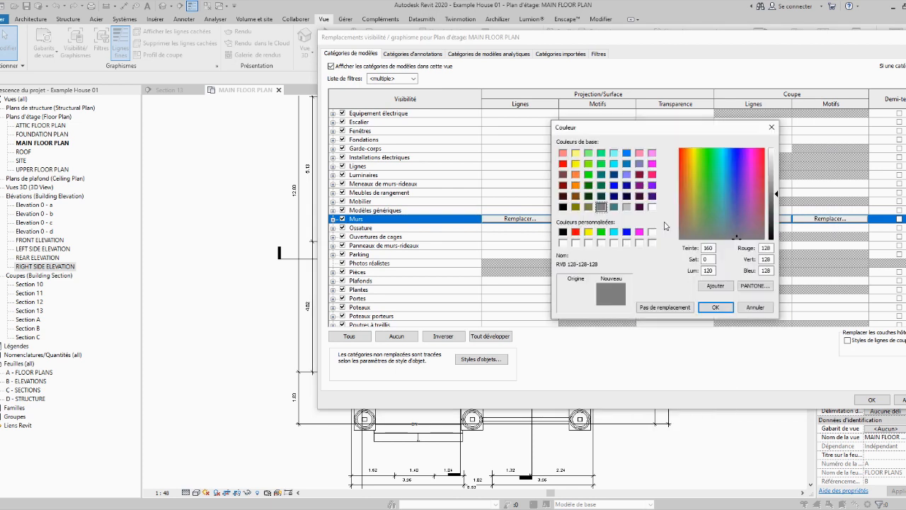
left_click(562, 232)
left_click(715, 307)
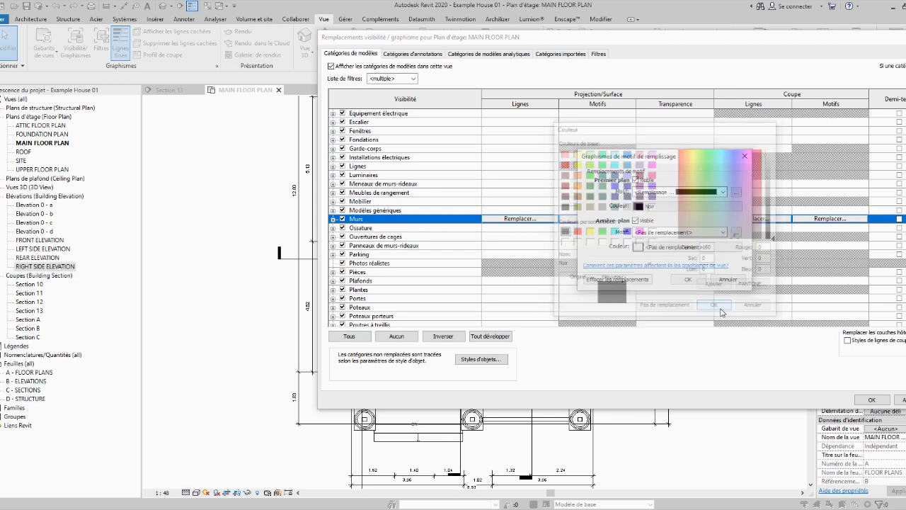
left_click(687, 284)
left_click(870, 399)
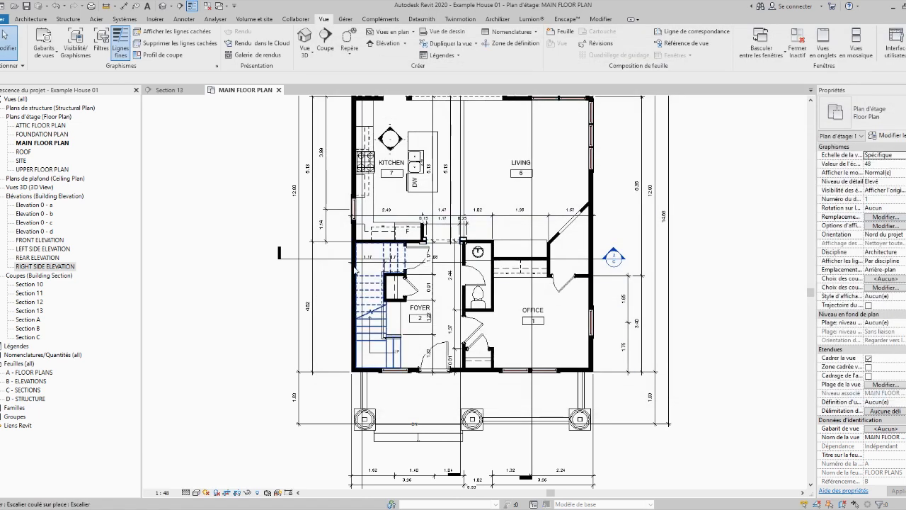
- Inspect how the walls are displayed across the main floor plan, from the utility room to the front porch
scroll(562, 149, "up", 3)
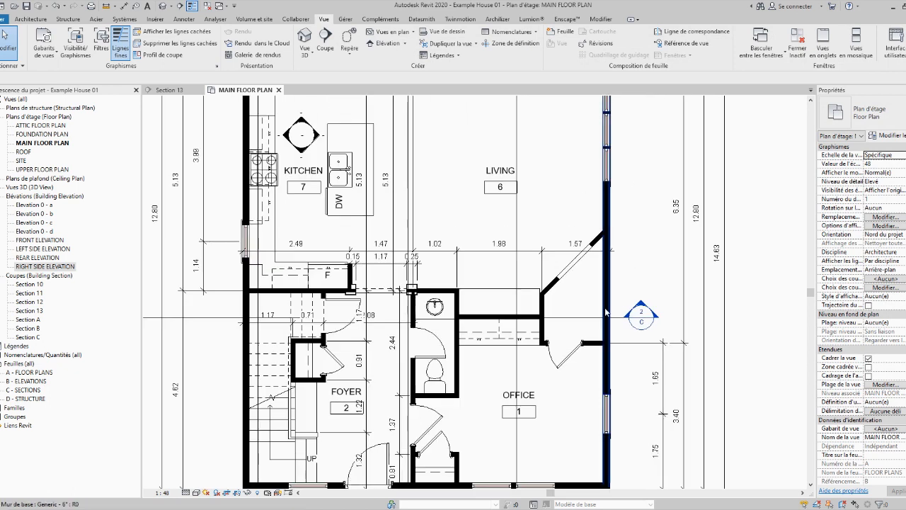
scroll(522, 206, "up", 1)
middle_click_drag(522, 206, 586, 449)
scroll(587, 448, "down", 5)
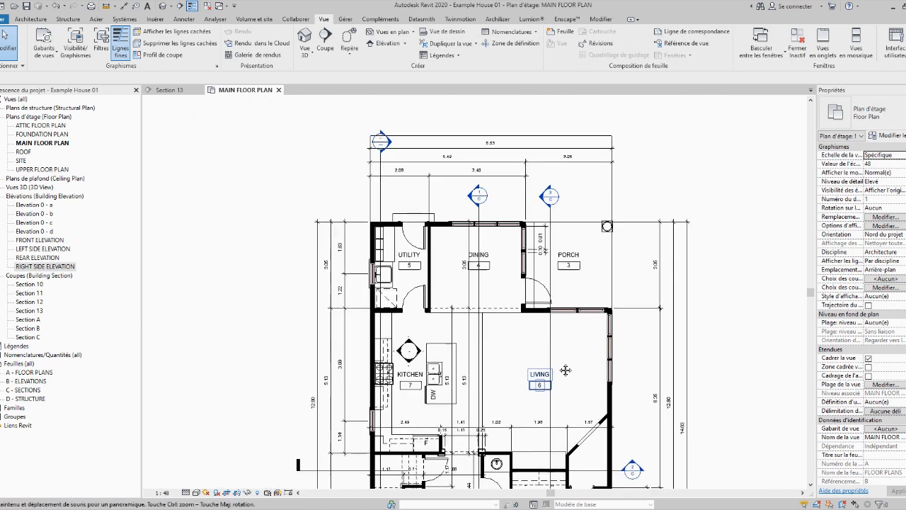
scroll(477, 367, "up", 4)
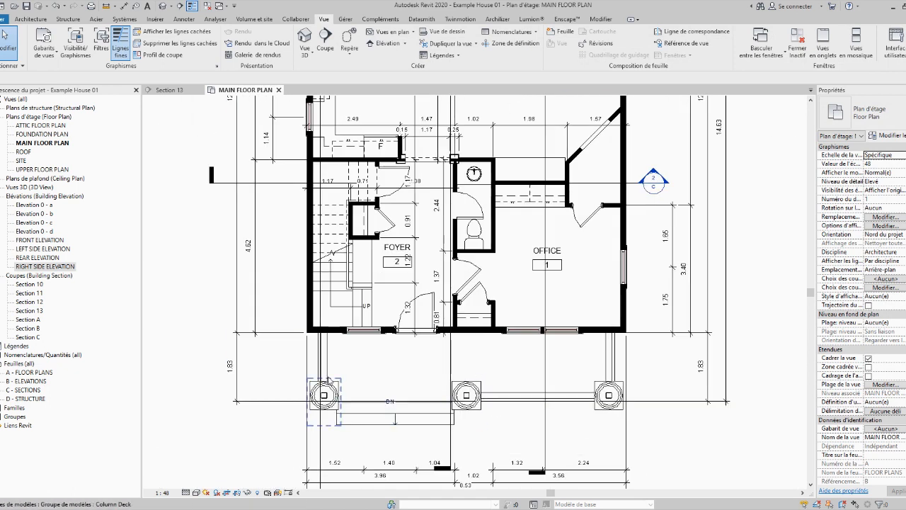
scroll(361, 372, "up", 4)
scroll(504, 377, "down", 3)
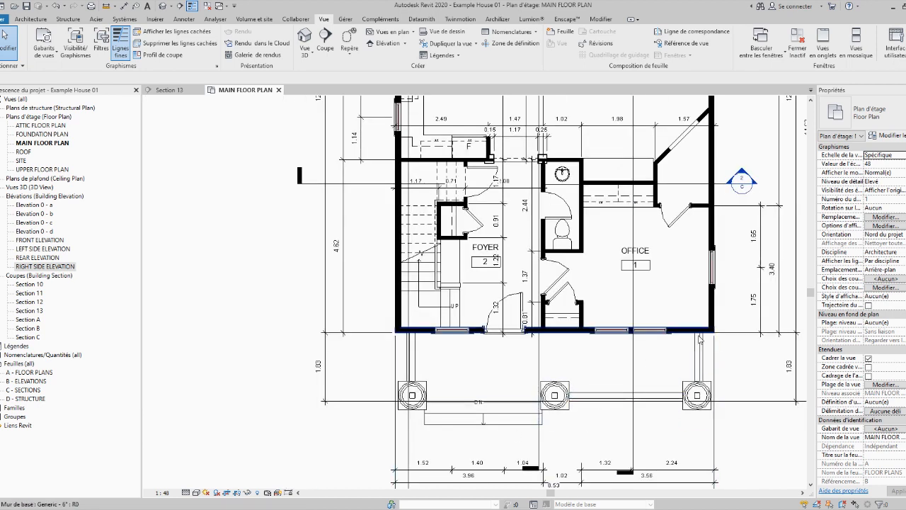
middle_click_drag(705, 341, 641, 369)
scroll(678, 378, "down", 4)
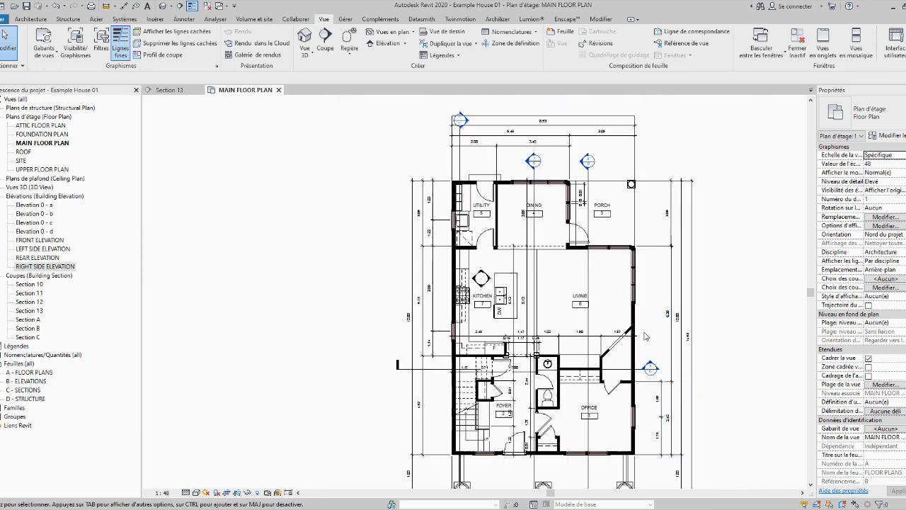
scroll(627, 264, "up", 2)
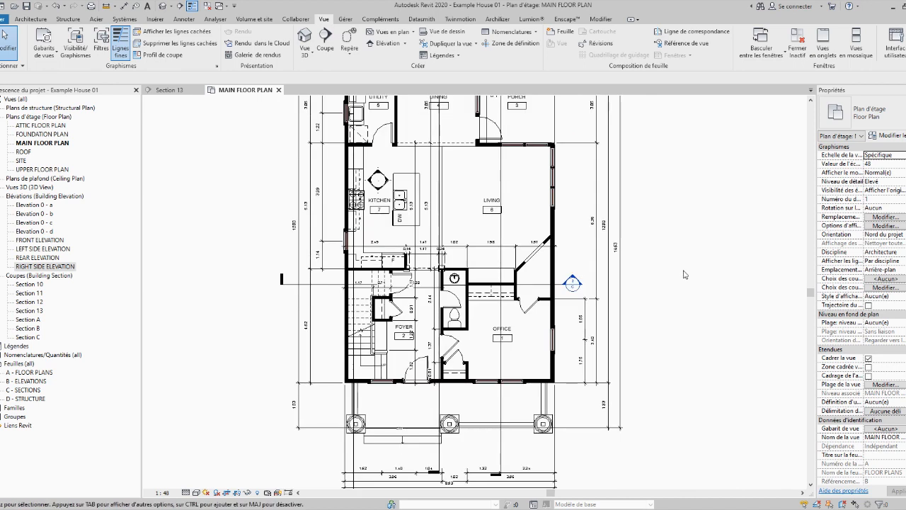
scroll(515, 196, "up", 2)
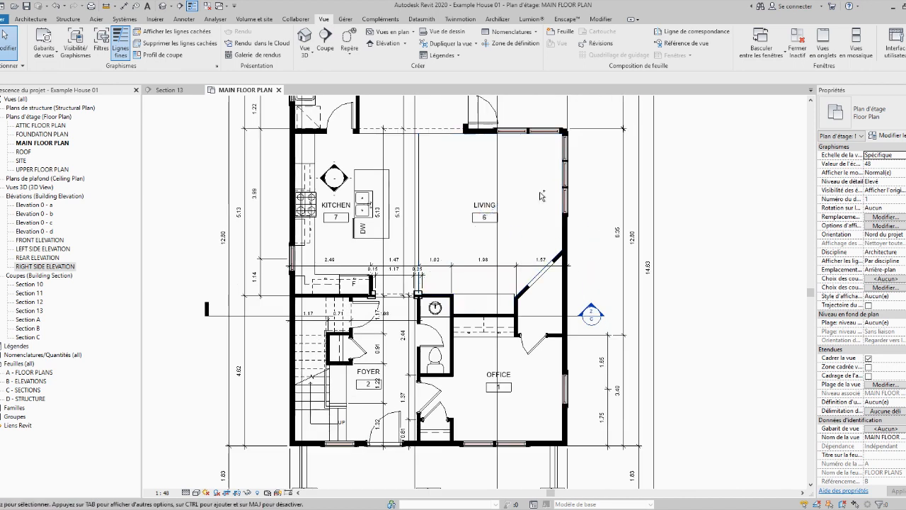
middle_click_drag(511, 237, 543, 196)
scroll(543, 196, "down", 1)
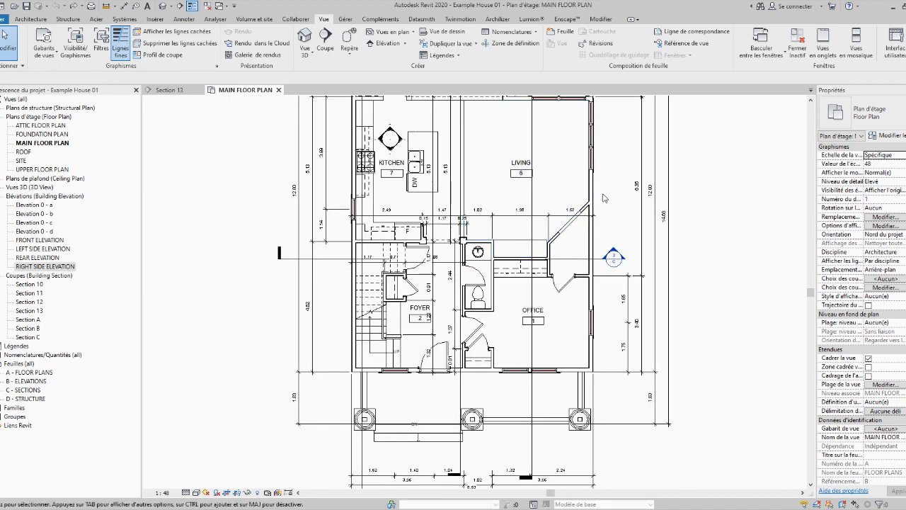
- Examine the exterior wall beside the living room up close and check its type properties without changing them
scroll(604, 198, "up", 6)
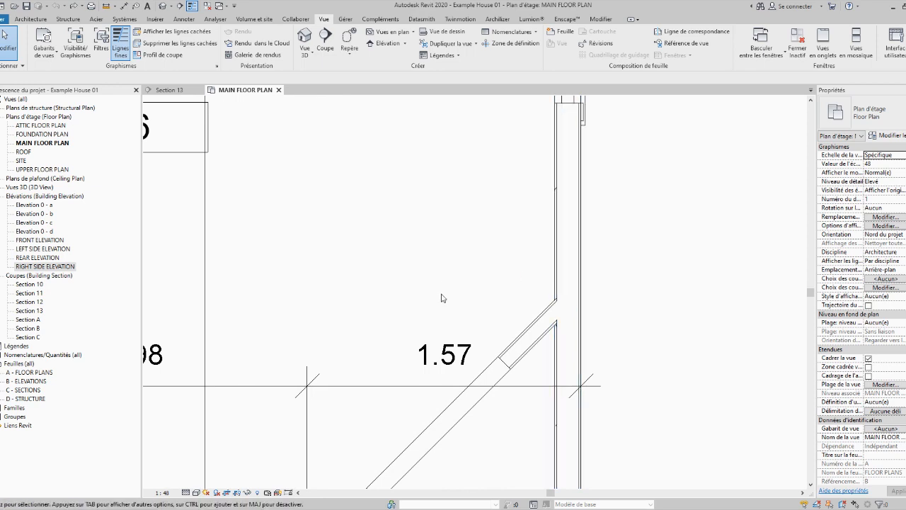
key("v")
key("g")
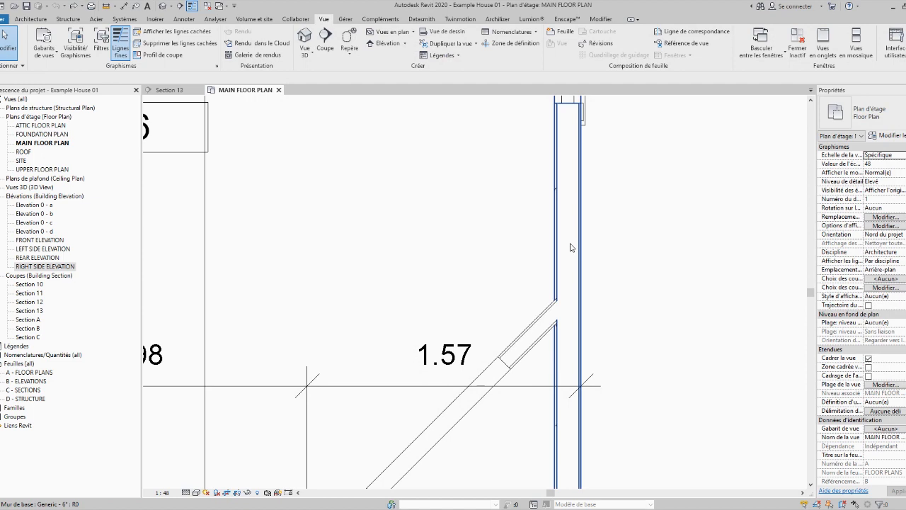
left_click(572, 248)
left_click(894, 140)
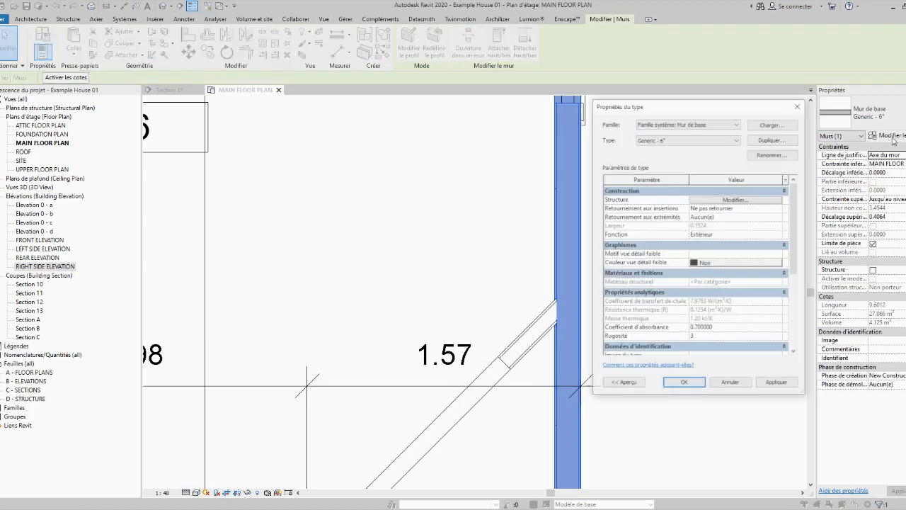
key("Escape")
key("Escape")
left_click(582, 243)
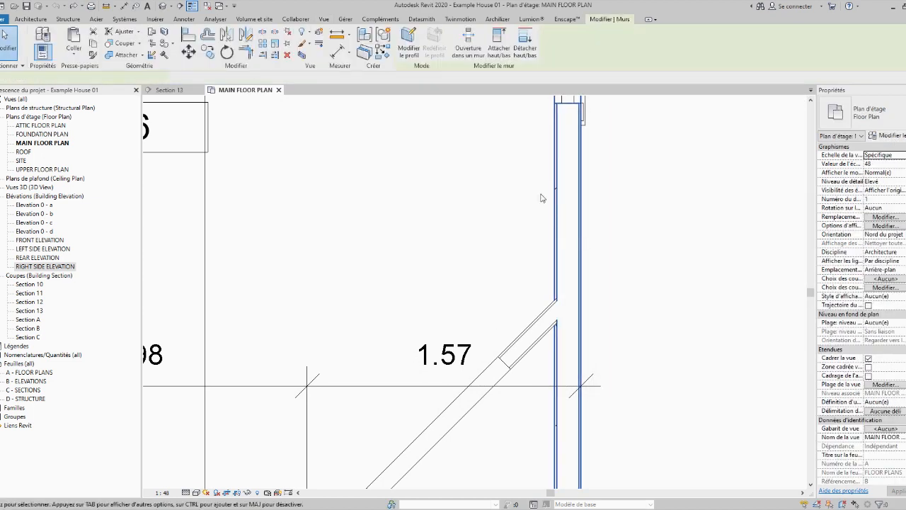
left_click(515, 354)
left_click(510, 321)
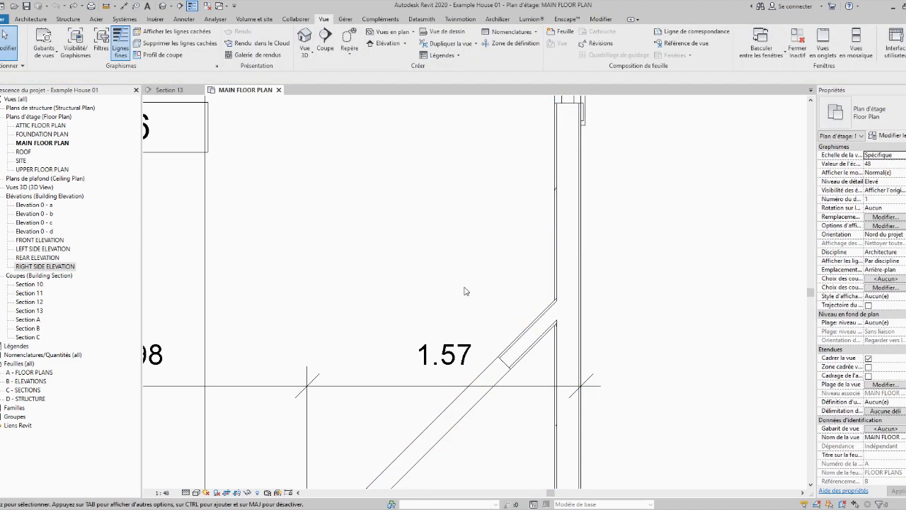
- Open the layer structure of the Generic - 6" wall type from the wall between the dining room and the porch
scroll(466, 285, "down", 2)
scroll(495, 318, "down", 4)
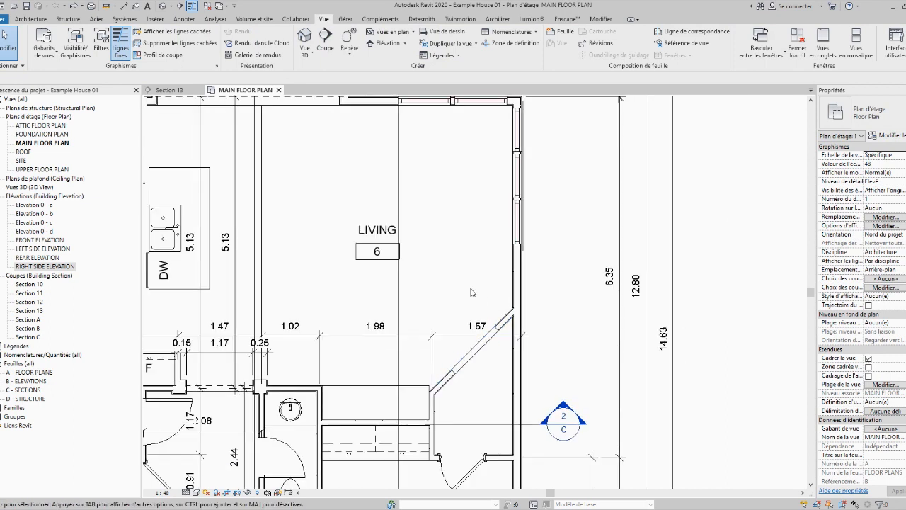
middle_click_drag(398, 233, 536, 403)
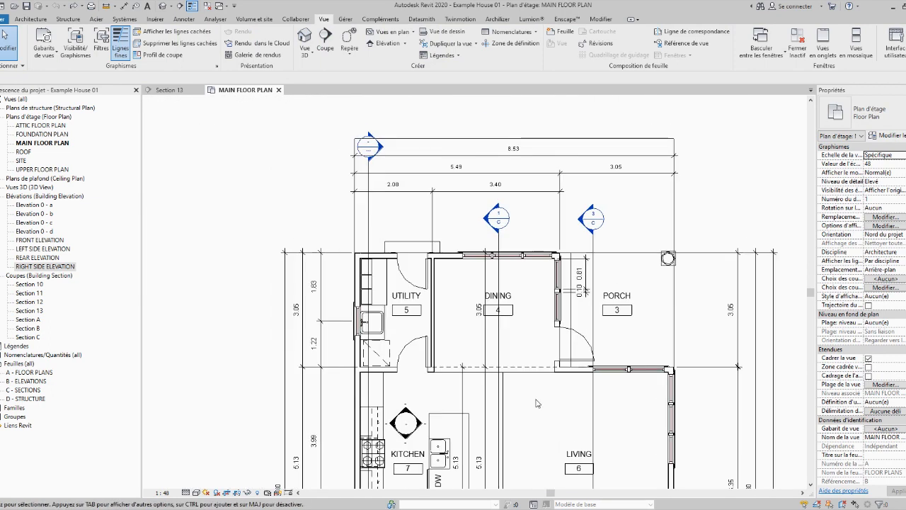
scroll(517, 452, "up", 3)
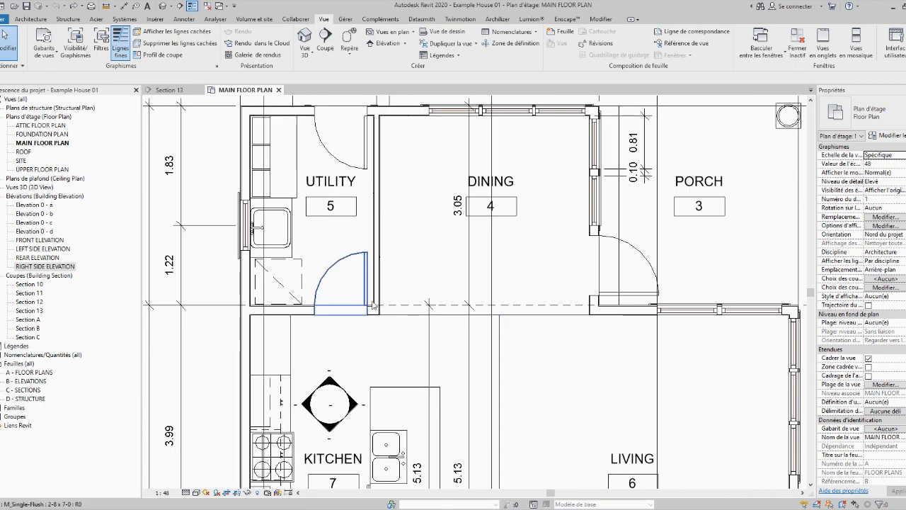
scroll(591, 218, "down", 2)
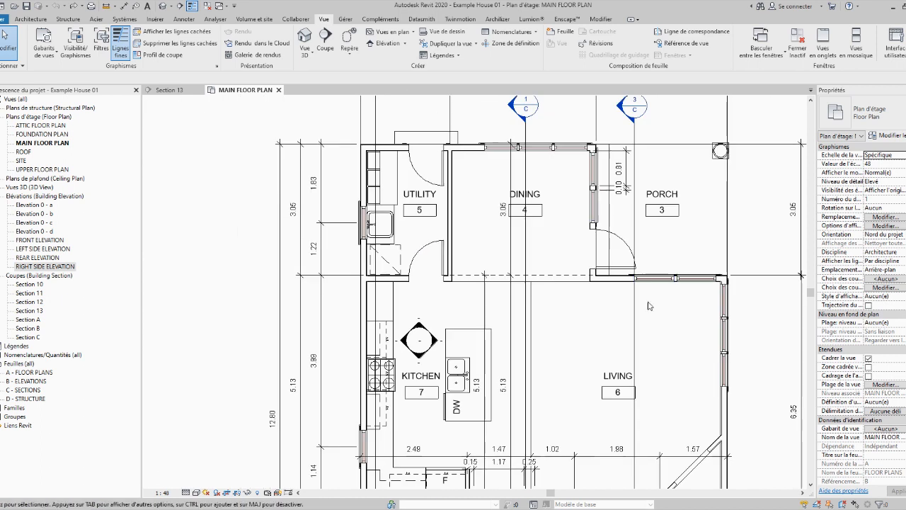
scroll(603, 255, "up", 5)
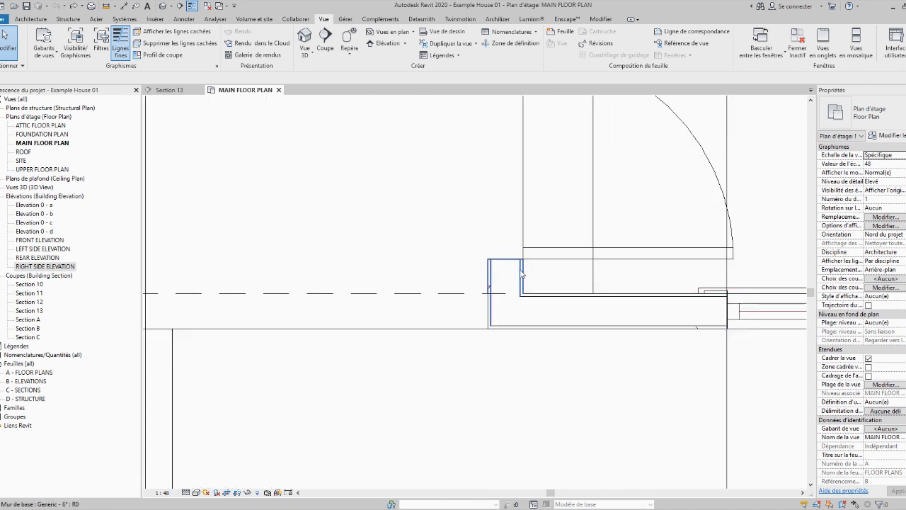
left_click(515, 278)
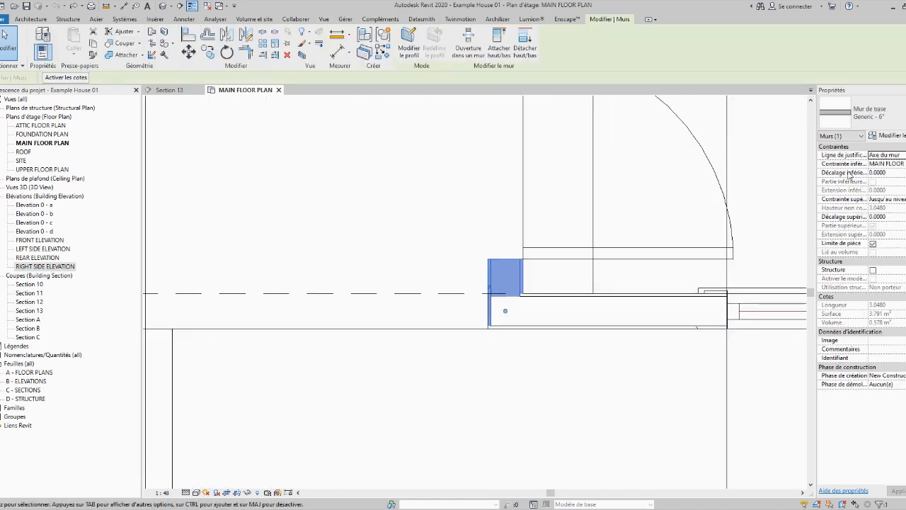
left_click(890, 136)
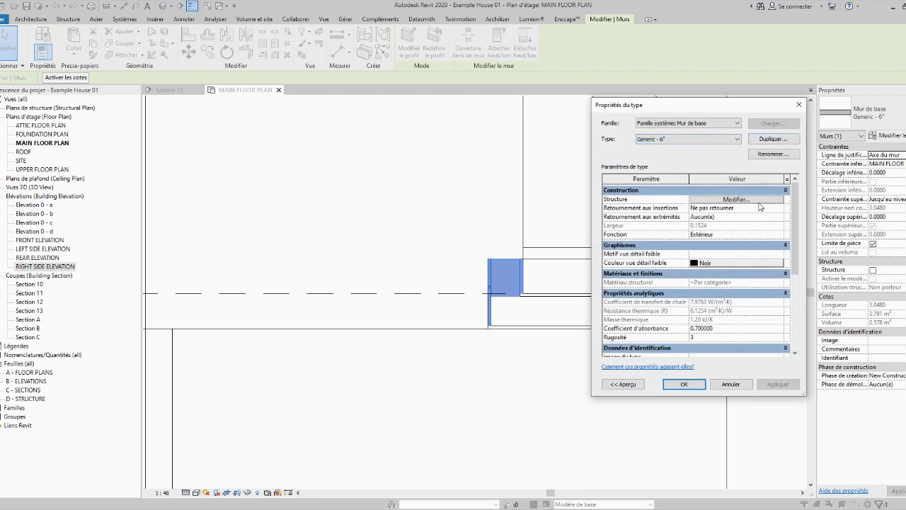
left_click(735, 201)
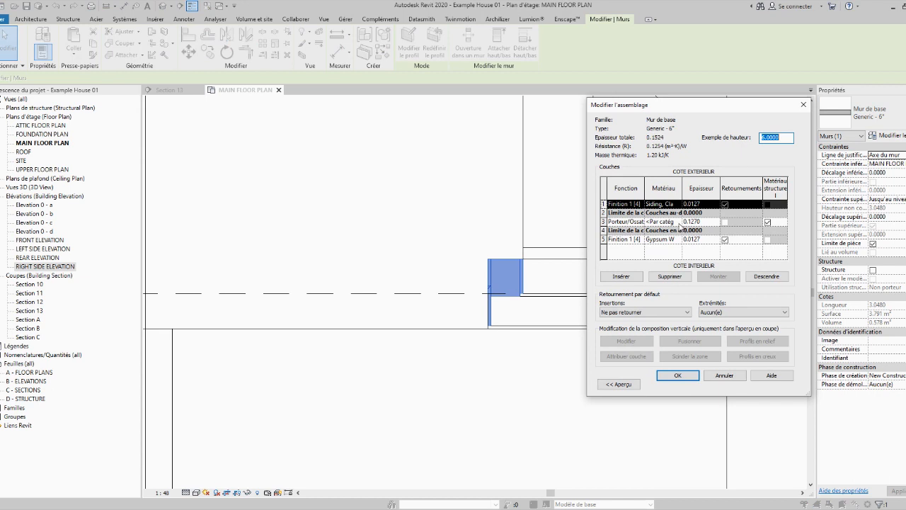
- Duplicate the Default Wall material for the wall's structural core layer (Porteur/Ossature) and name the copy 6"
left_click(679, 223)
left_click(679, 221)
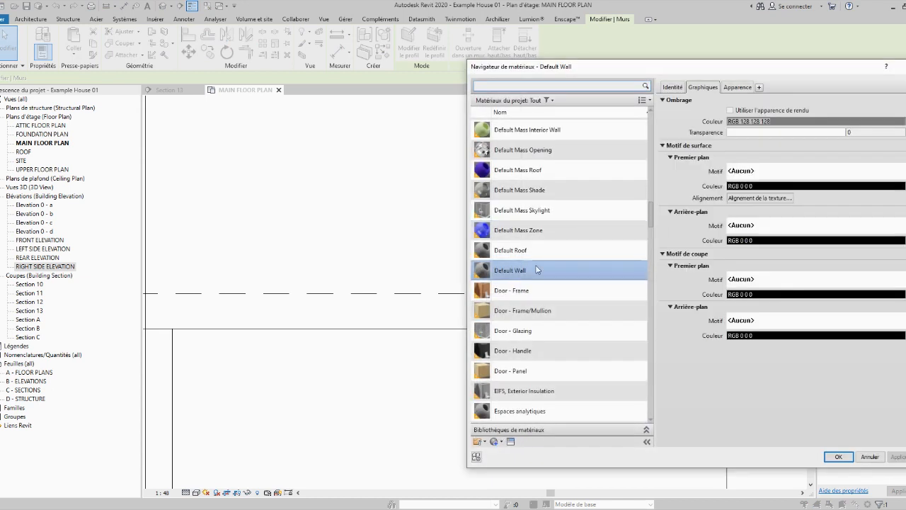
right_click(514, 270)
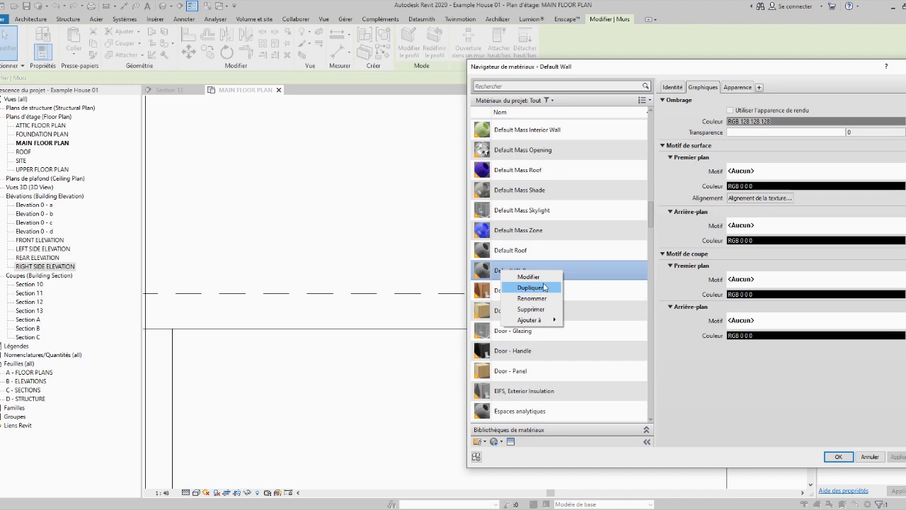
left_click(510, 289)
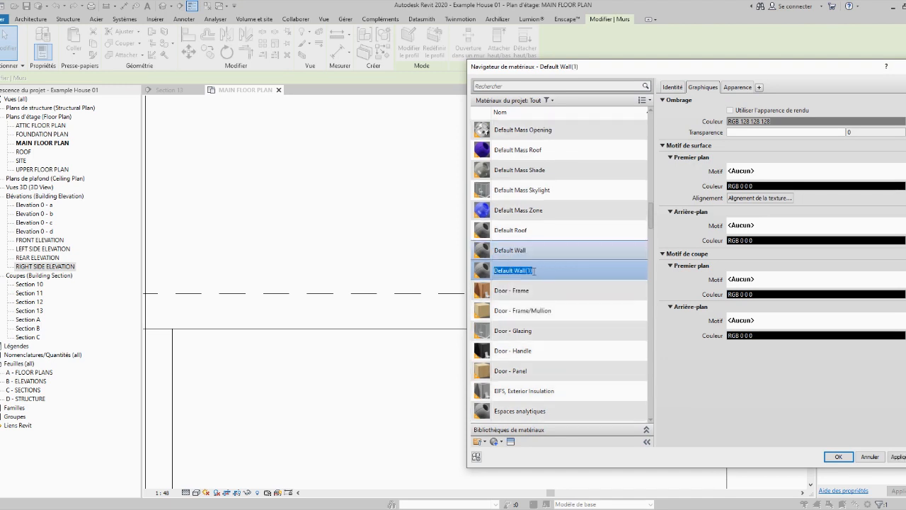
type("B")
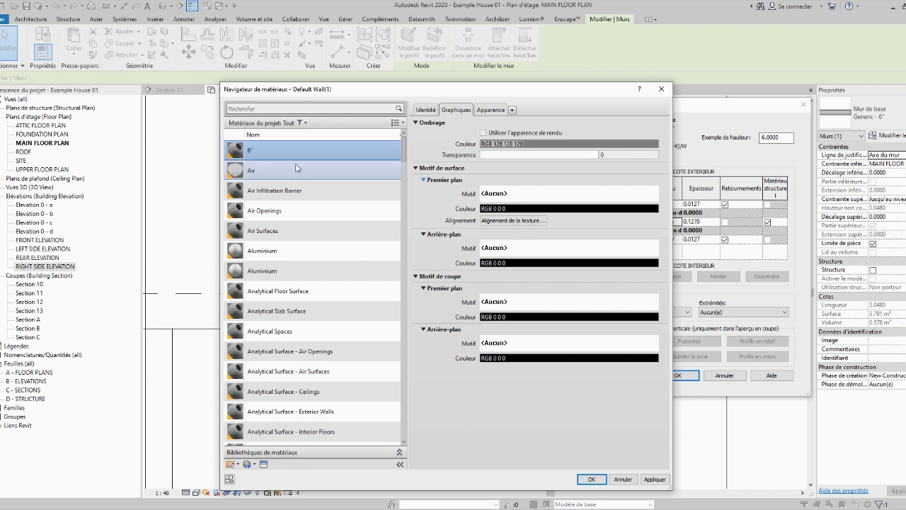
- Set the 6" material's cut foreground pattern to Brickwork and apply the material to the Generic - 6" wall type
left_click(512, 304)
scroll(404, 297, "down", 2)
scroll(447, 320, "up", 2)
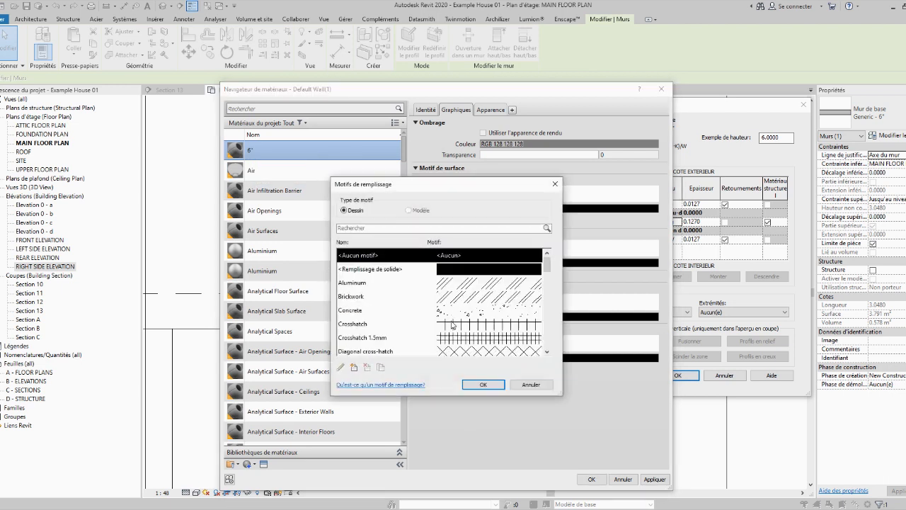
left_click(352, 300)
left_click(482, 384)
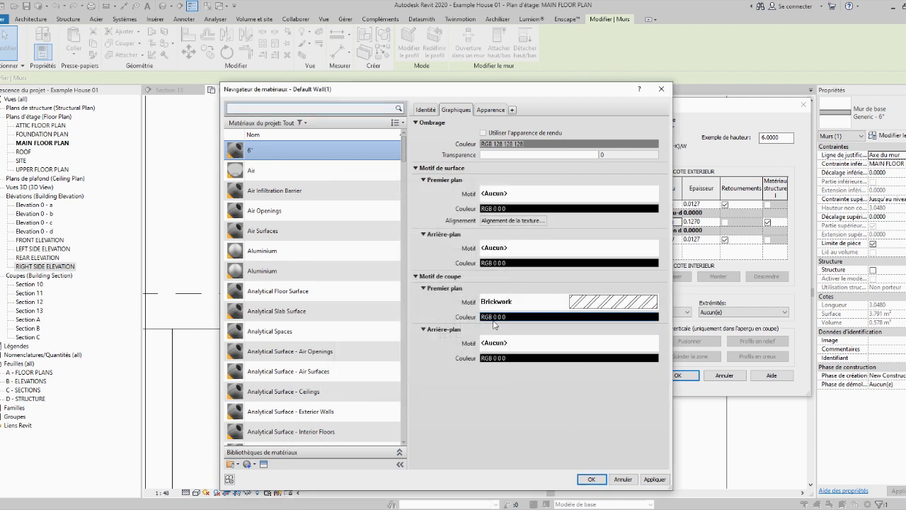
left_click(591, 479)
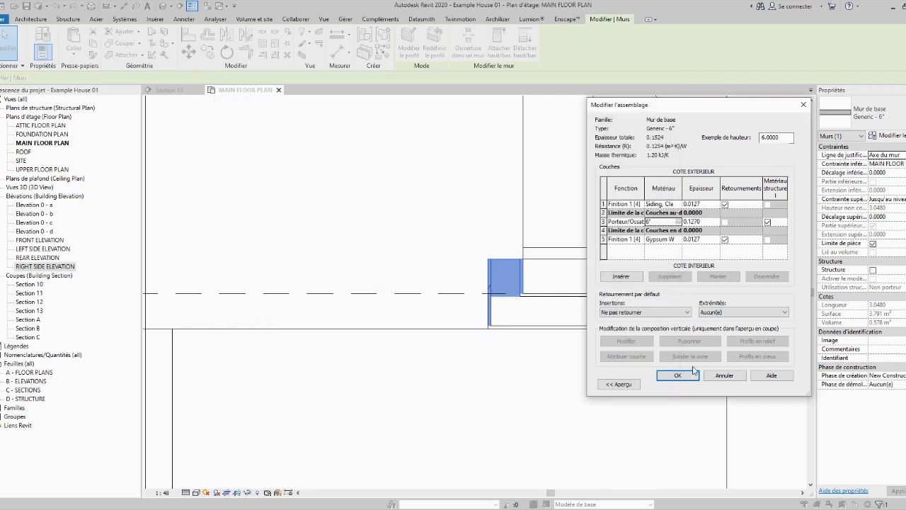
left_click(674, 378)
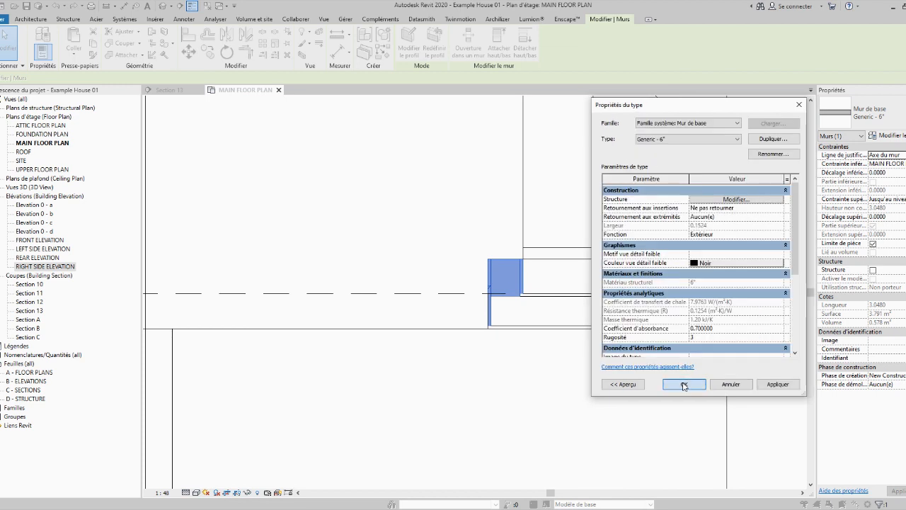
left_click(682, 384)
- Inspect the cut pattern of the exterior walls around the main floor plan, from the porch to the foyer
scroll(502, 289, "down", 5)
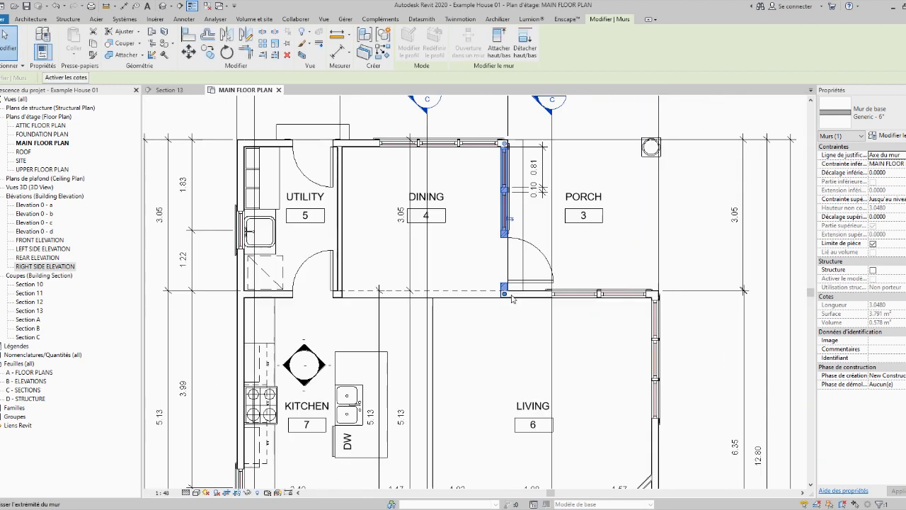
key("Escape")
scroll(634, 302, "up", 3)
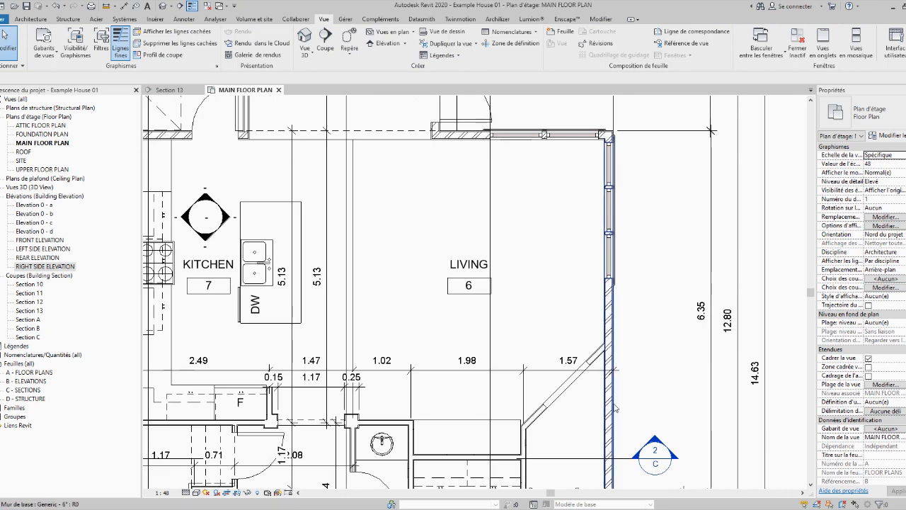
scroll(618, 408, "up", 1)
middle_click_drag(628, 405, 682, 215)
middle_click_drag(618, 359, 694, 29)
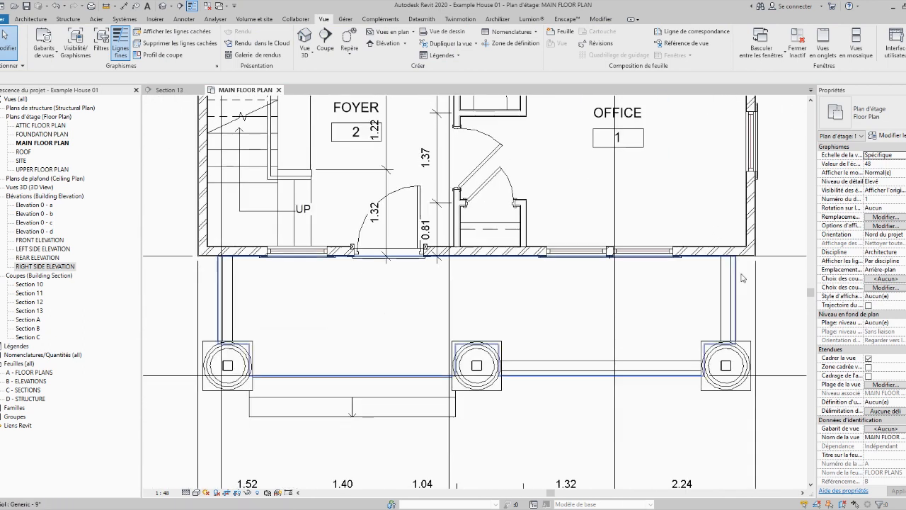
middle_click_drag(222, 169, 351, 489)
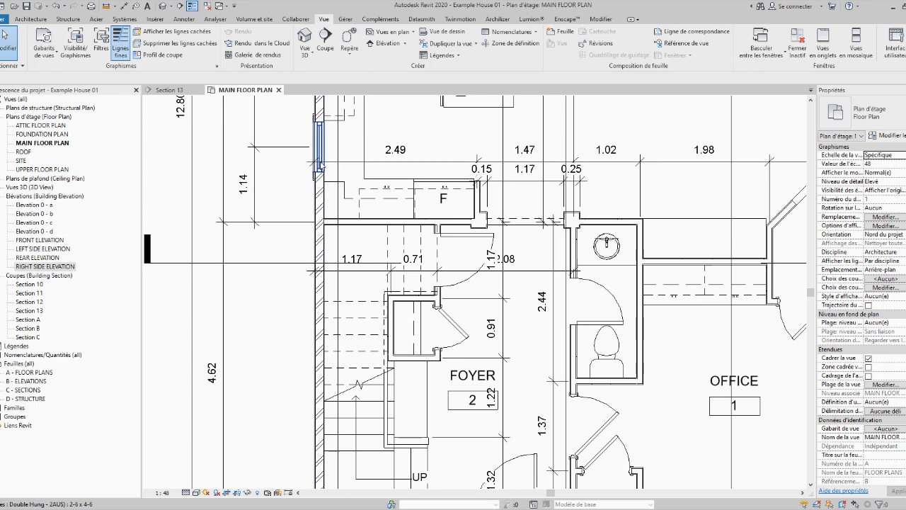
scroll(322, 187, "up", 2)
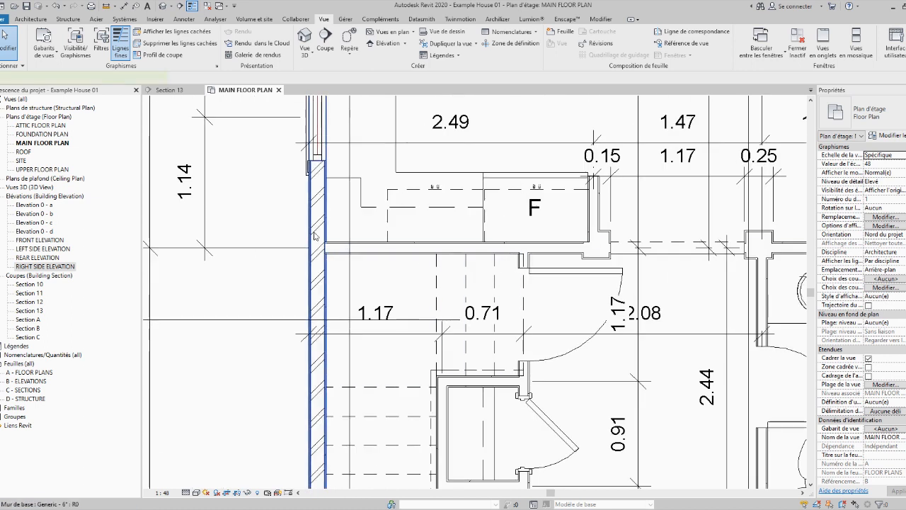
- Compare the wall type of the exterior wall beside the kitchen with that of the adjoining interior wall
left_click(315, 235)
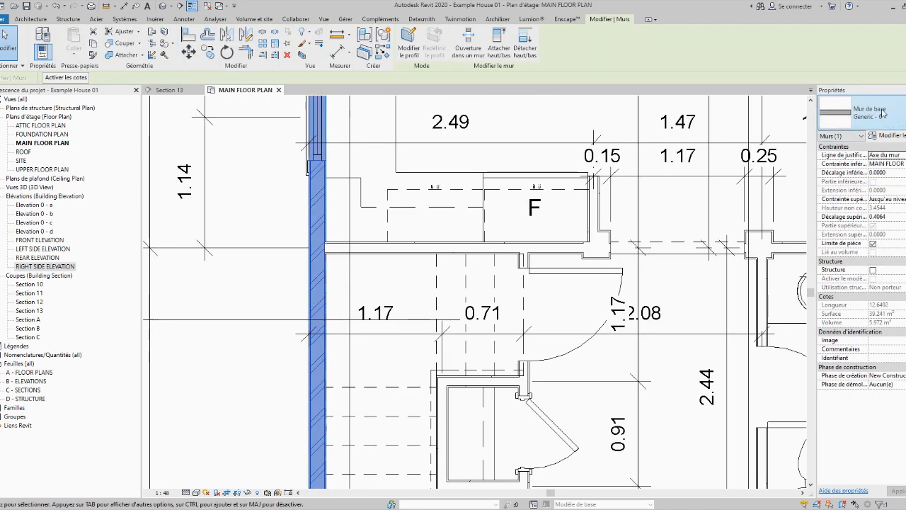
key("Escape")
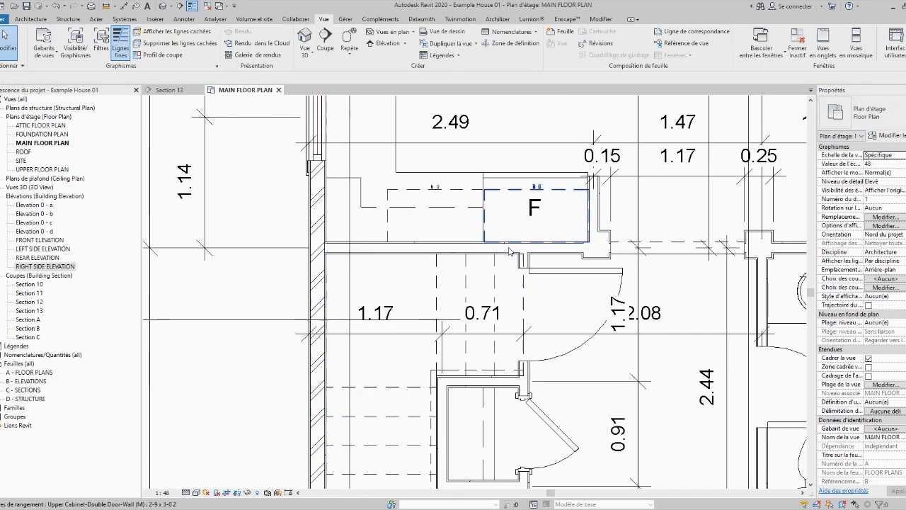
left_click(562, 253)
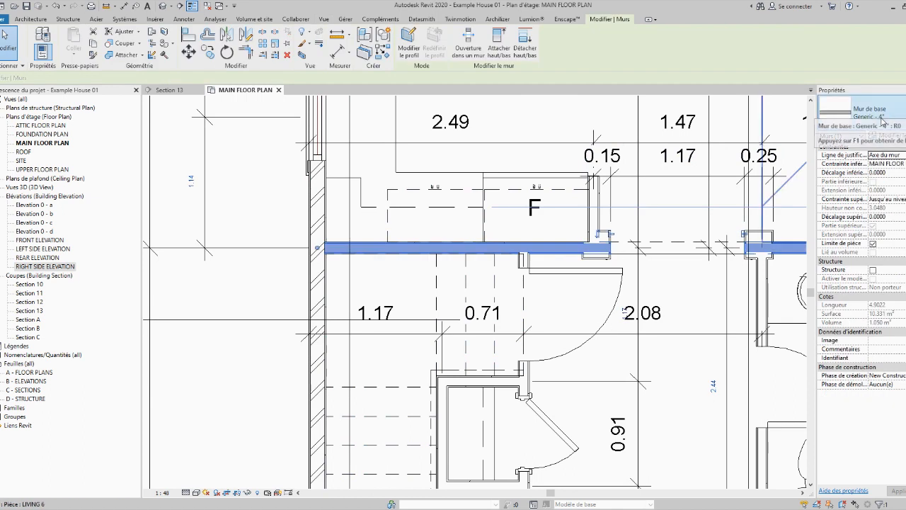
key("Escape")
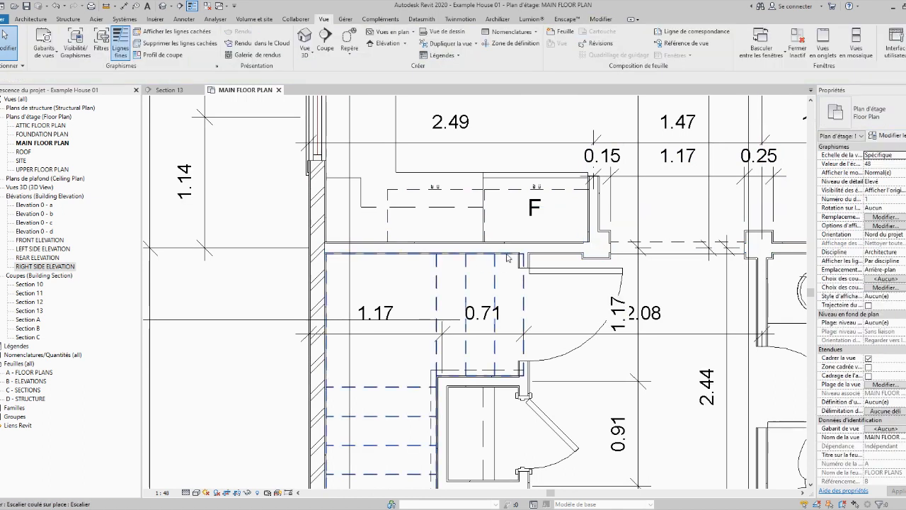
- Check the core layer material in the exterior wall type's structure, then leave its properties without changes
left_click(327, 206)
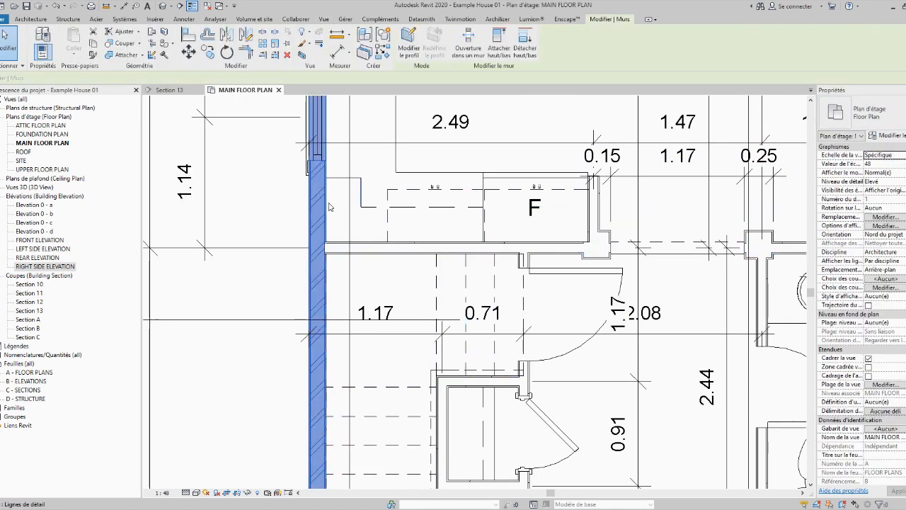
left_click(887, 135)
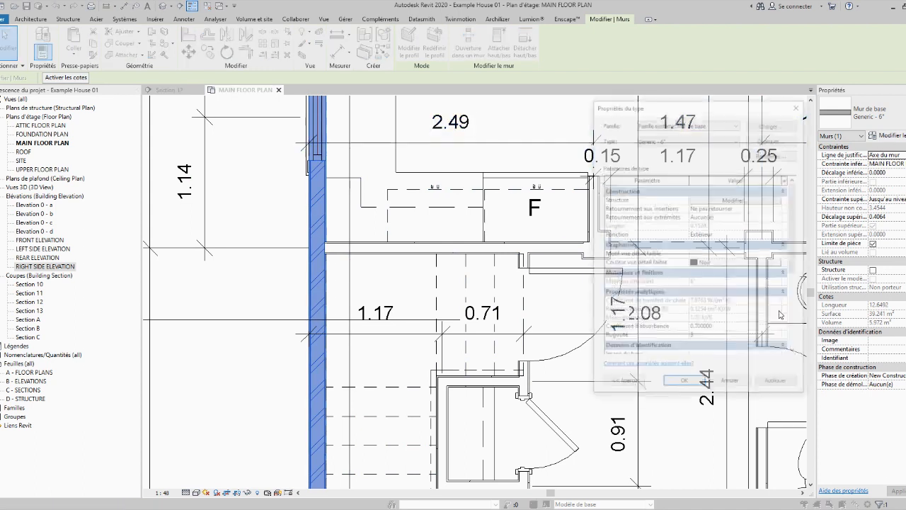
left_click(736, 201)
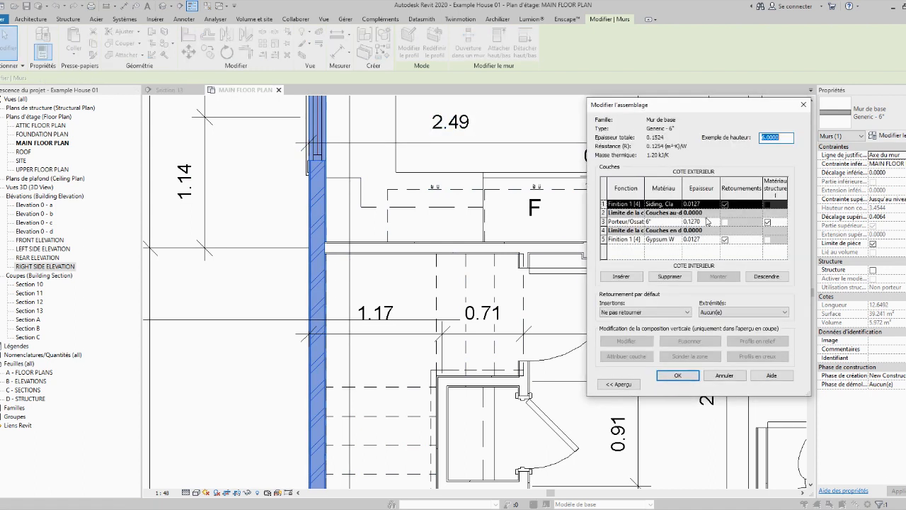
left_click(662, 223)
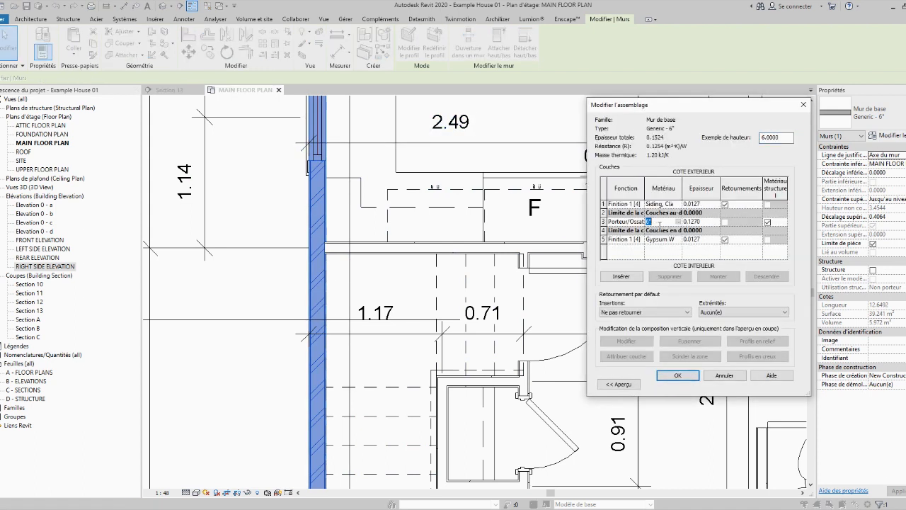
key("Escape")
key("Escape")
key("Escape")
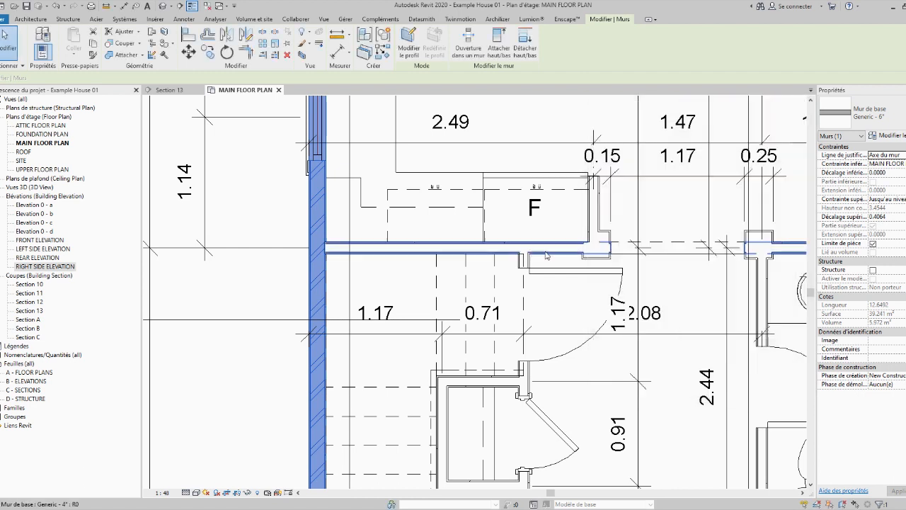
- Assign the 6" material to the core layer of the Generic - 4" interior wall type and apply the change
left_click(531, 250)
left_click(887, 135)
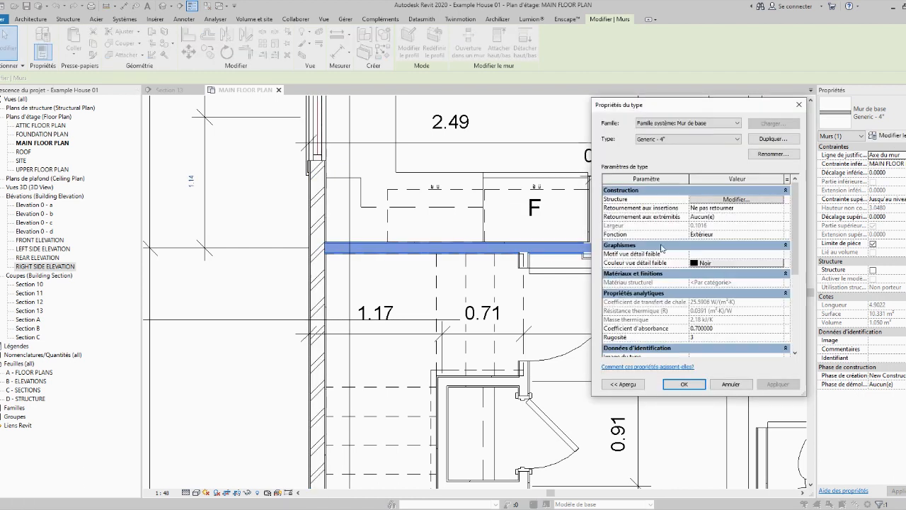
left_click(719, 199)
left_click(665, 222)
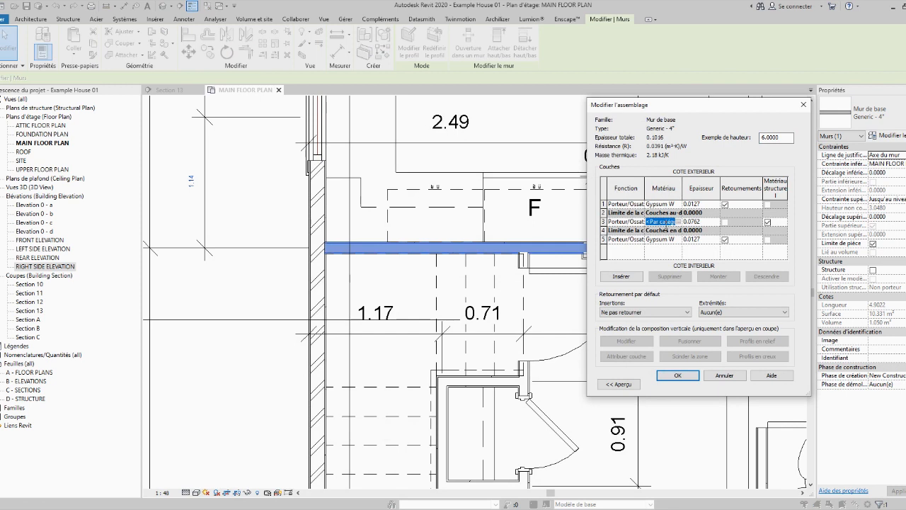
type("6\"")
left_click(680, 374)
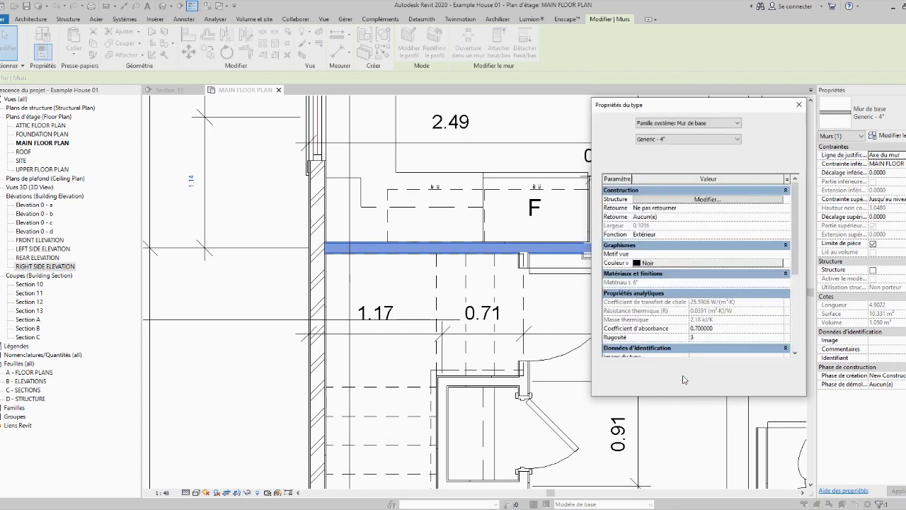
left_click(687, 385)
key("Escape")
- Inspect the cut pattern of the interior and exterior walls from the kitchen through the foyer to the office
scroll(475, 292, "down", 3)
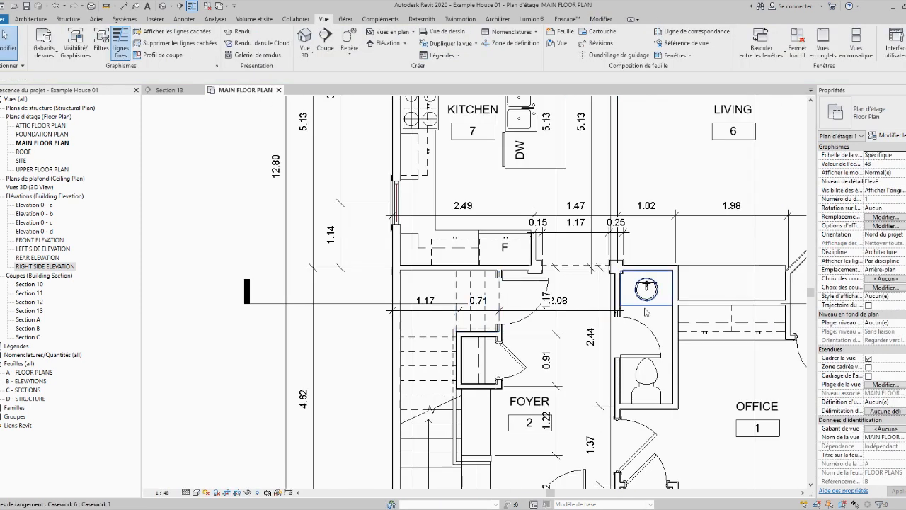
middle_click_drag(605, 206, 596, 368)
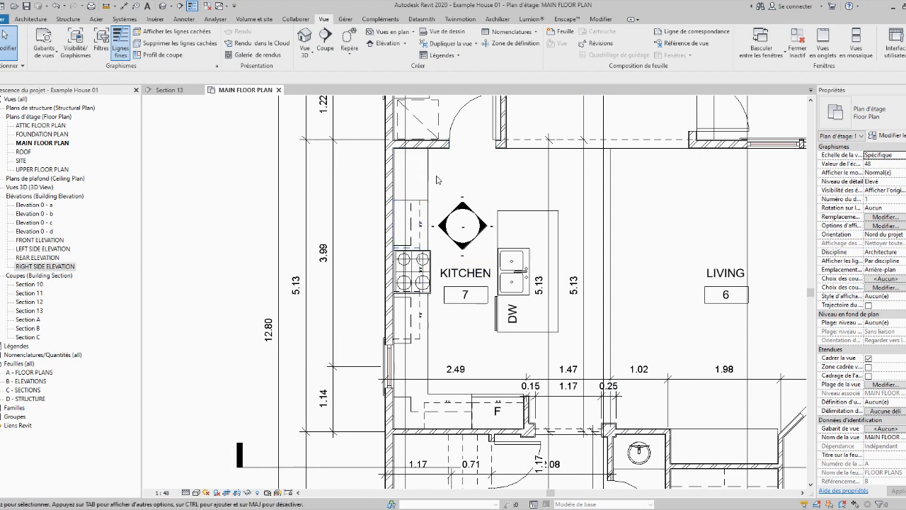
scroll(400, 342, "down", 2)
middle_click_drag(592, 395, 503, 182)
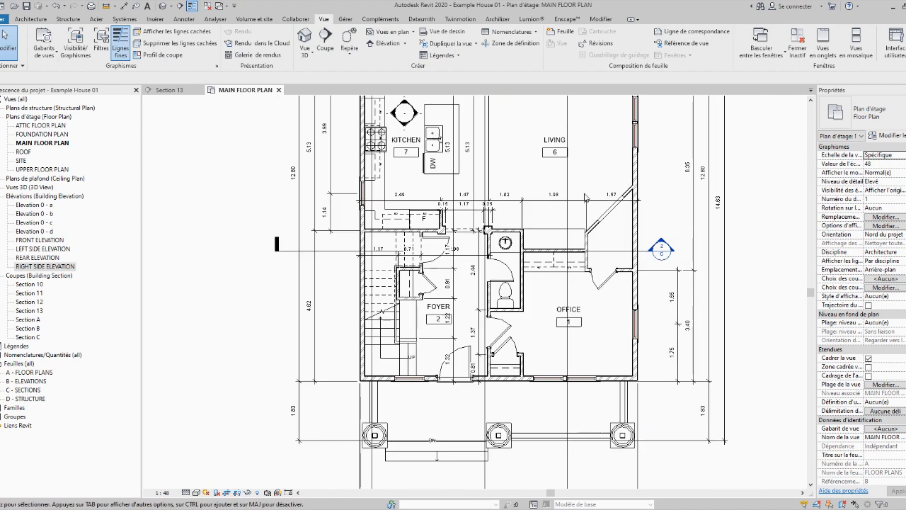
scroll(579, 391, "up", 2)
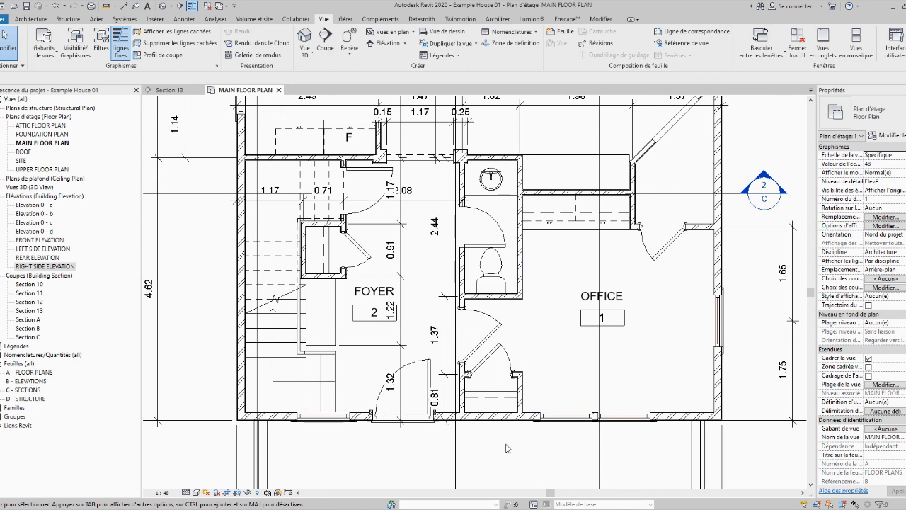
scroll(475, 447, "up", 2)
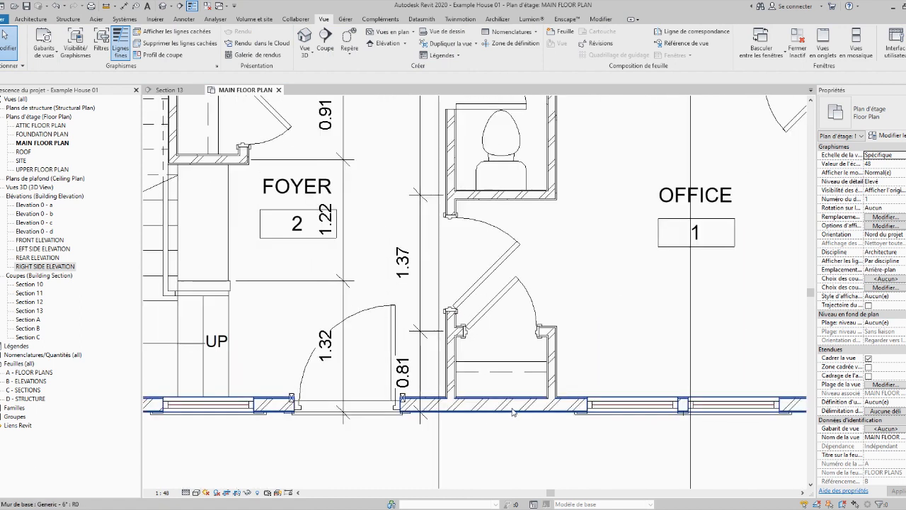
middle_click_drag(601, 418, 370, 383)
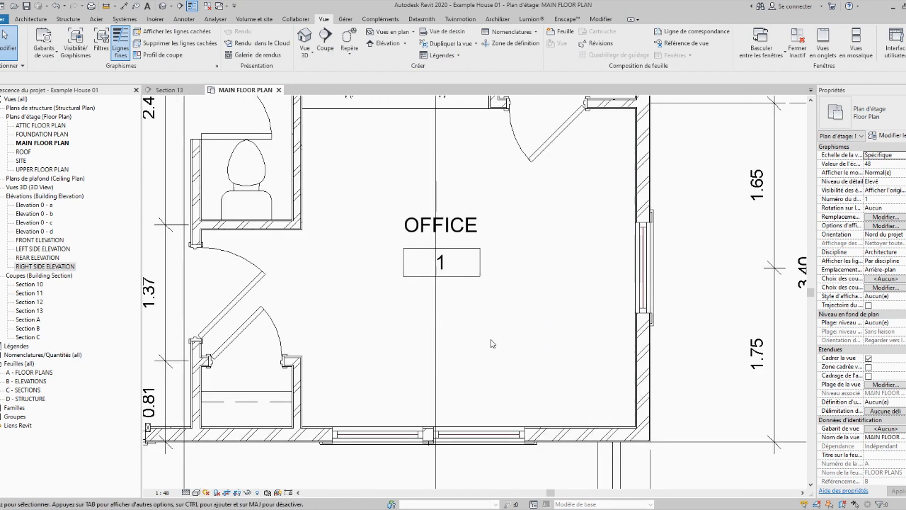
- Open the cut pattern override for the Murs category in the main floor plan's visibility/graphics overrides
key("v")
key("g")
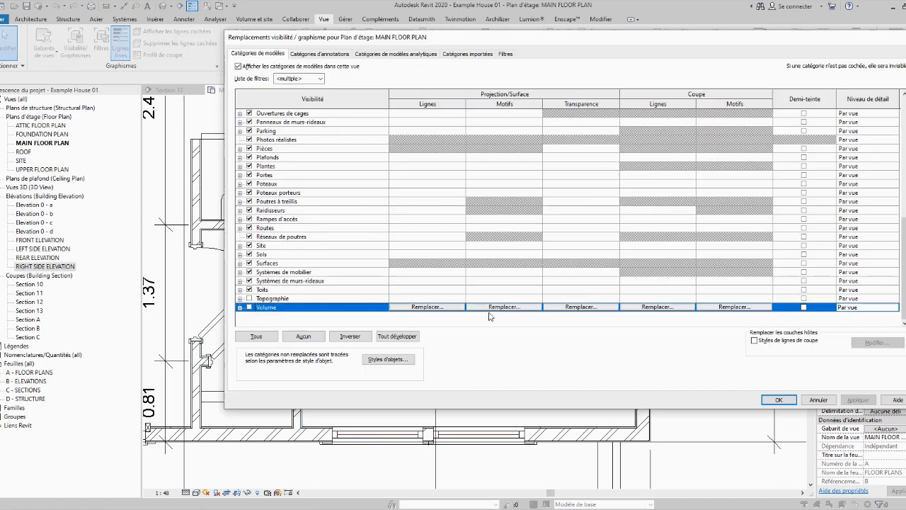
left_click(278, 201)
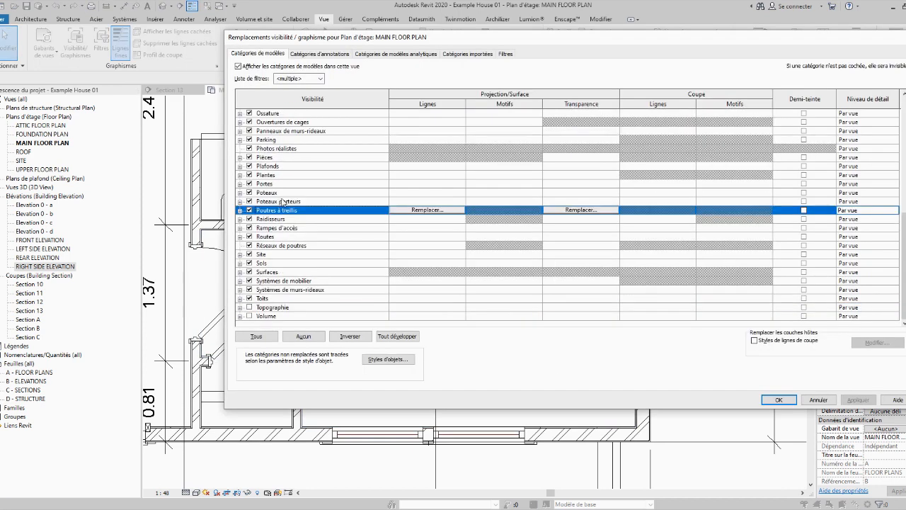
key("m")
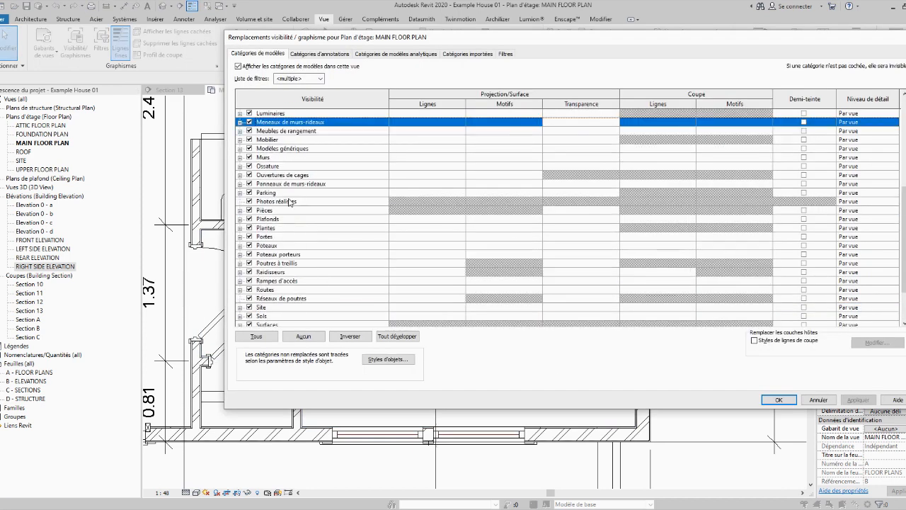
left_click(268, 157)
left_click(725, 158)
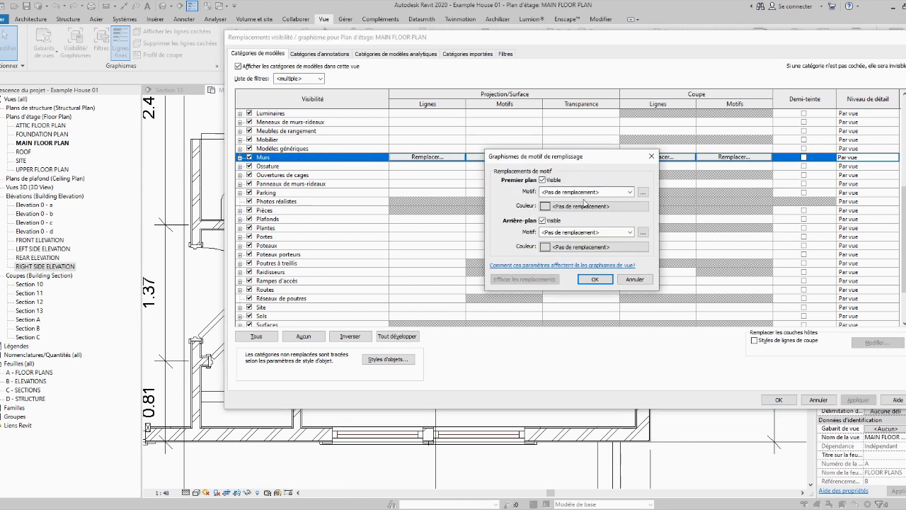
left_click(569, 233)
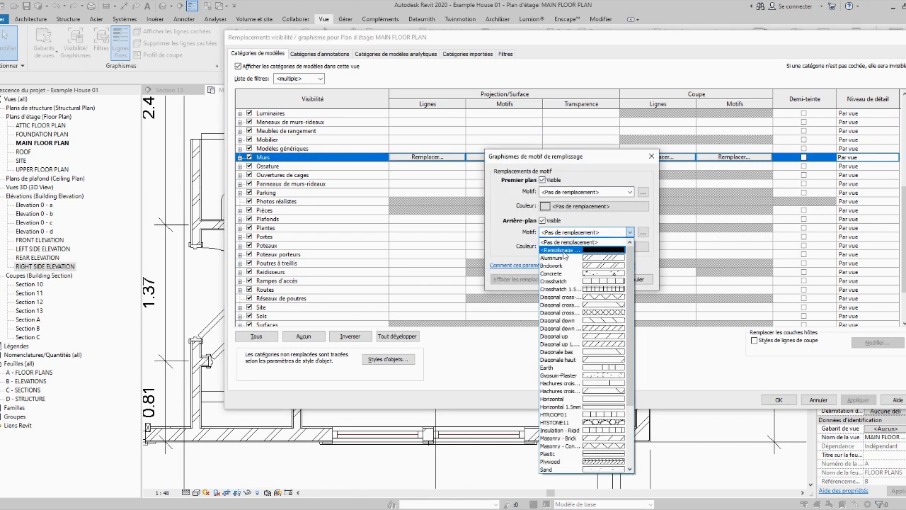
left_click(572, 241)
left_click(573, 234)
left_click(573, 242)
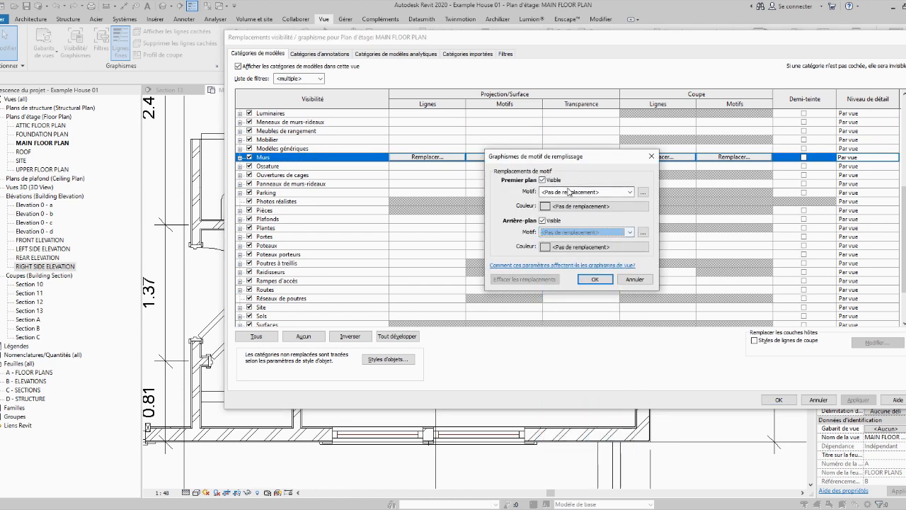
- Override the walls' foreground cut pattern with a solid fill in RVB 064-000-064, with foreground visibility off, and apply it to the view
left_click(571, 192)
left_click(593, 209)
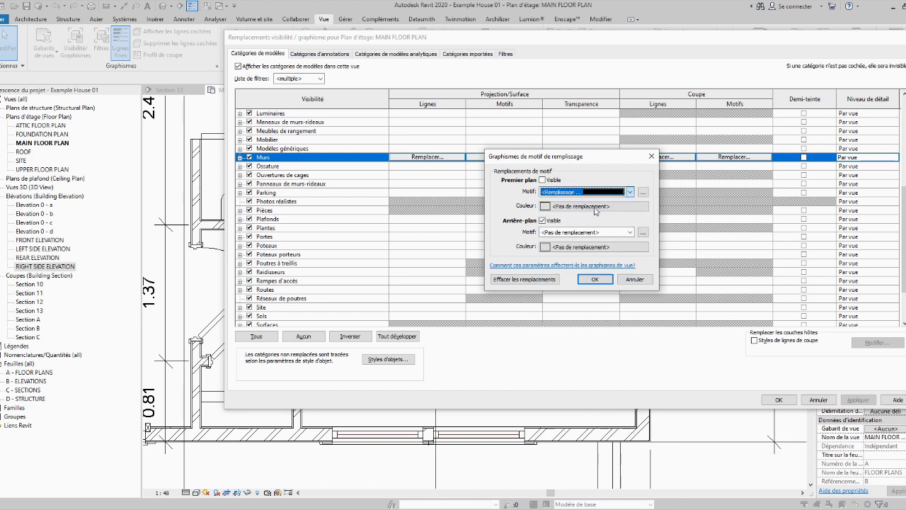
left_click(586, 206)
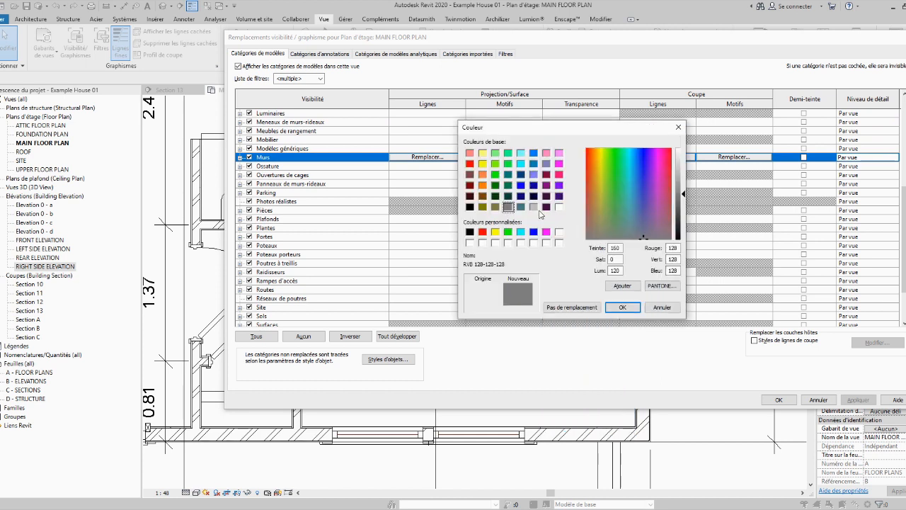
left_click(546, 206)
left_click(623, 306)
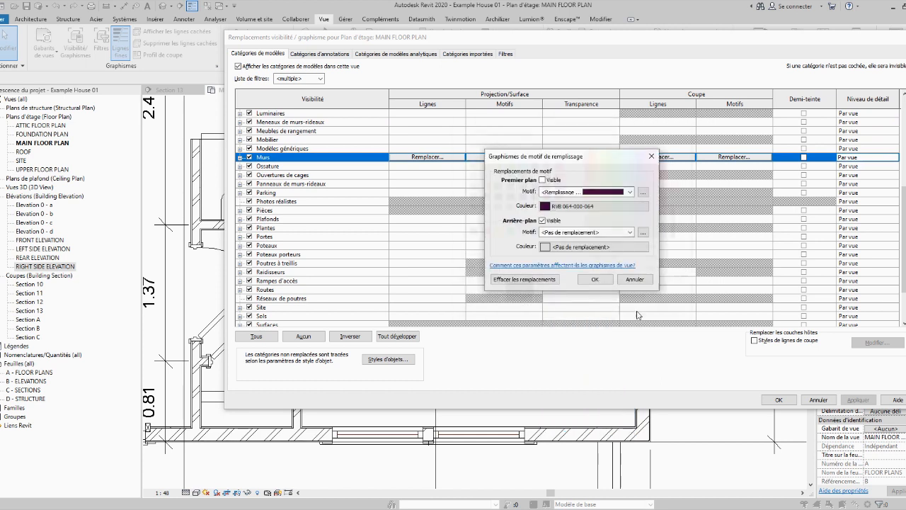
left_click(595, 280)
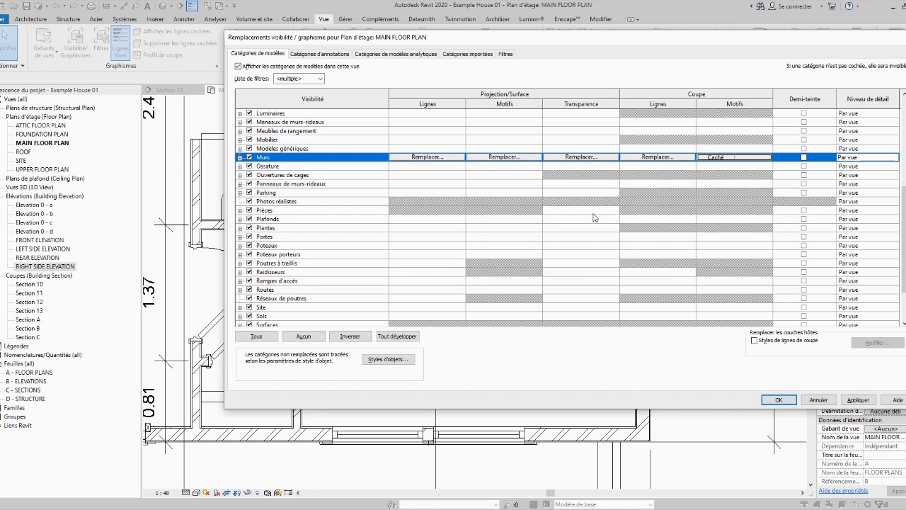
left_click(784, 401)
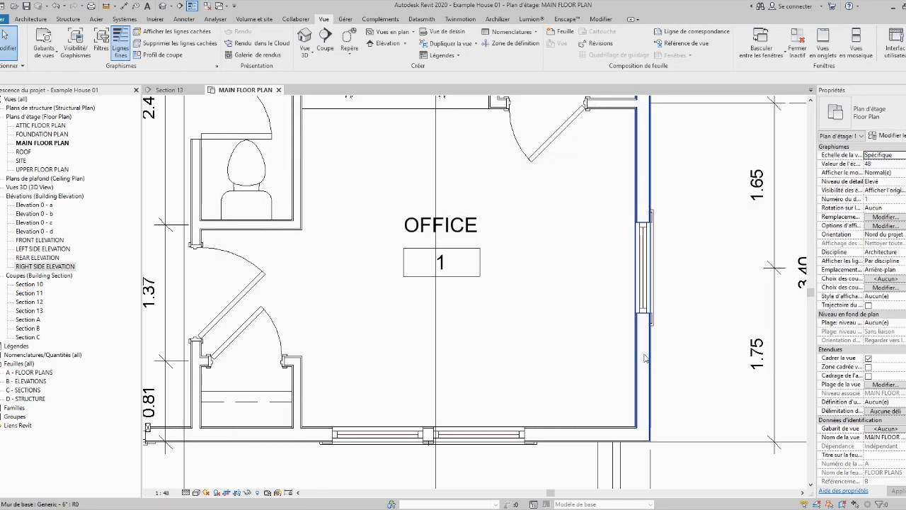
- Turn on foreground visibility in the Murs cut pattern override and apply the solid fill to the main floor plan's walls
key("v")
key("g")
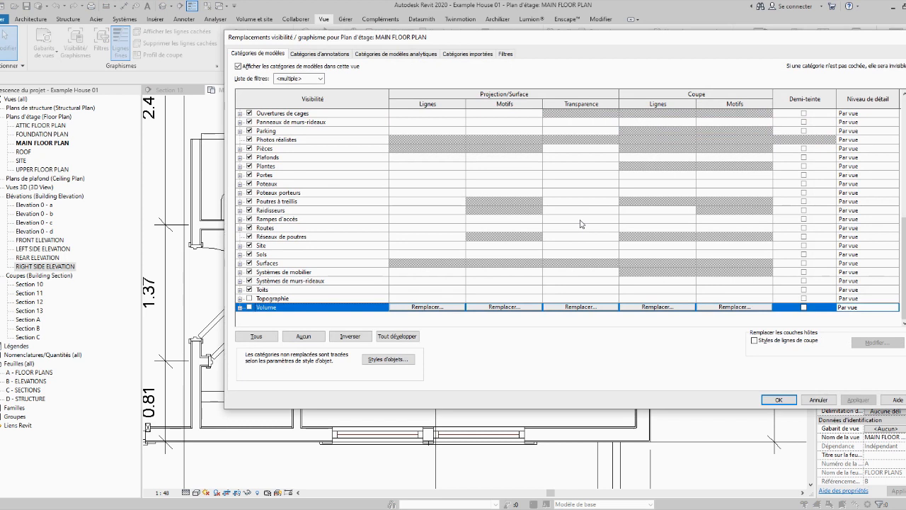
left_click(412, 227)
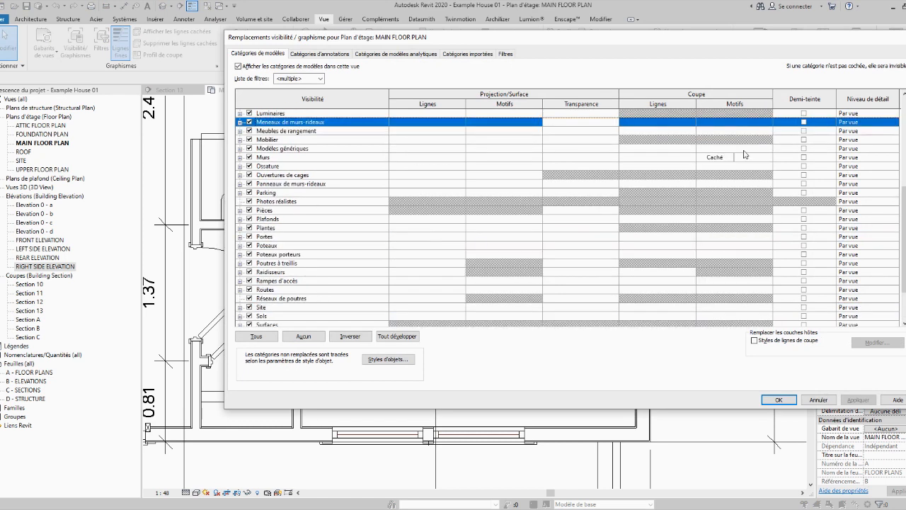
left_click(717, 157)
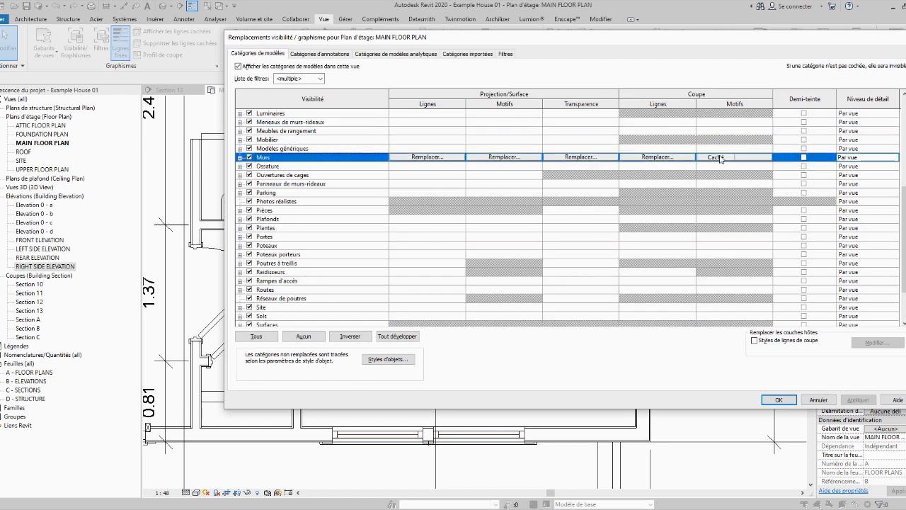
left_click(717, 157)
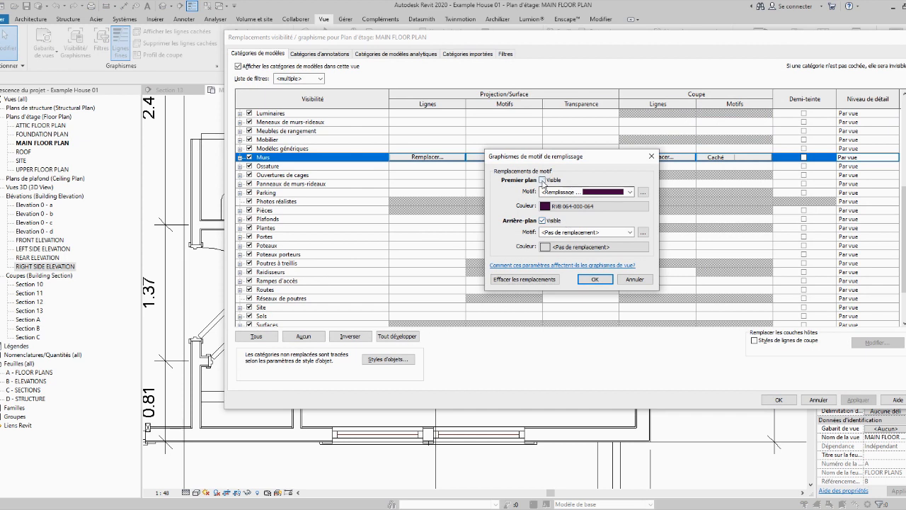
left_click(592, 280)
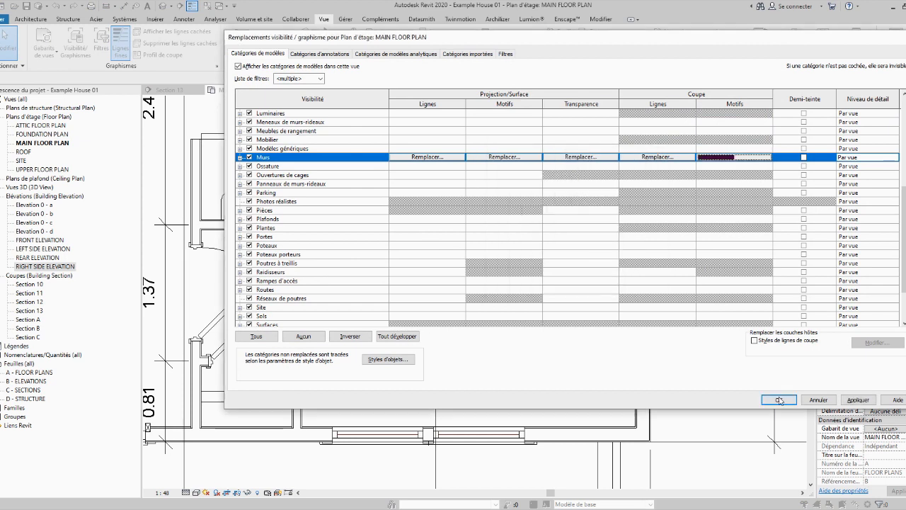
left_click(778, 399)
scroll(652, 367, "down", 6)
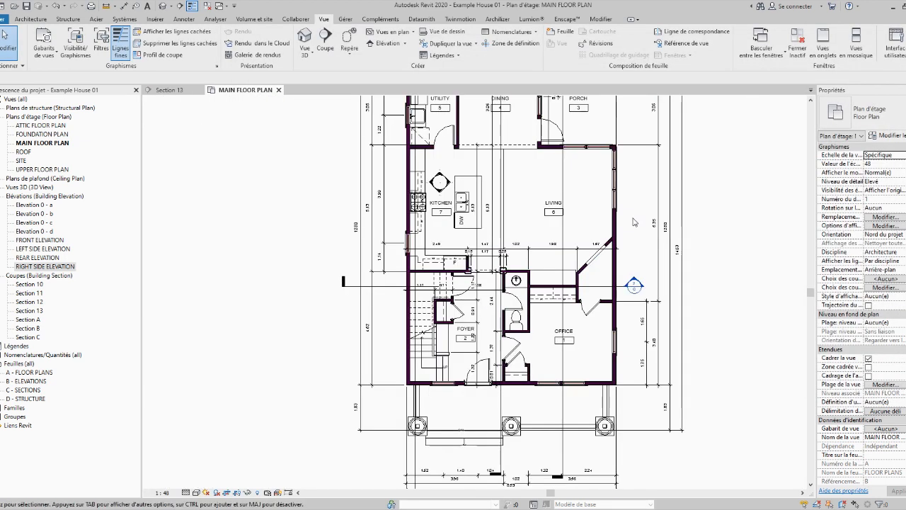
middle_click_drag(472, 255, 581, 292)
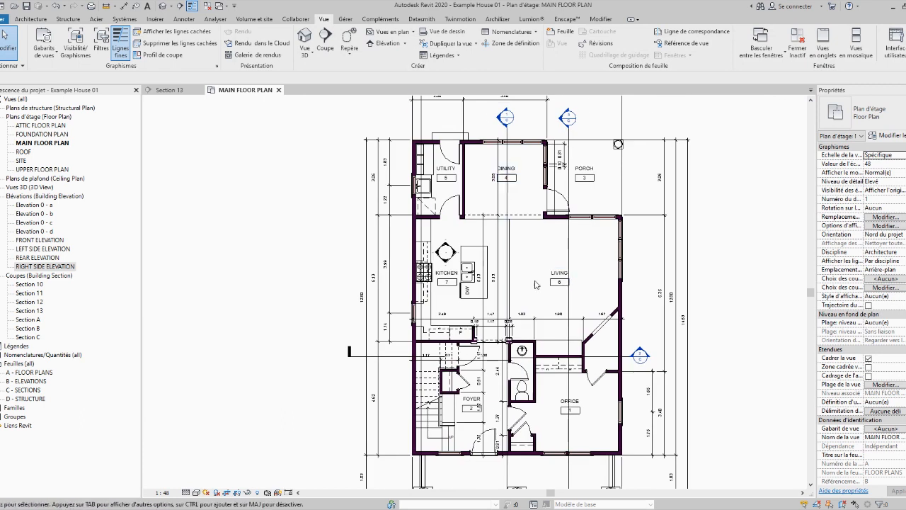
scroll(540, 446, "up", 5)
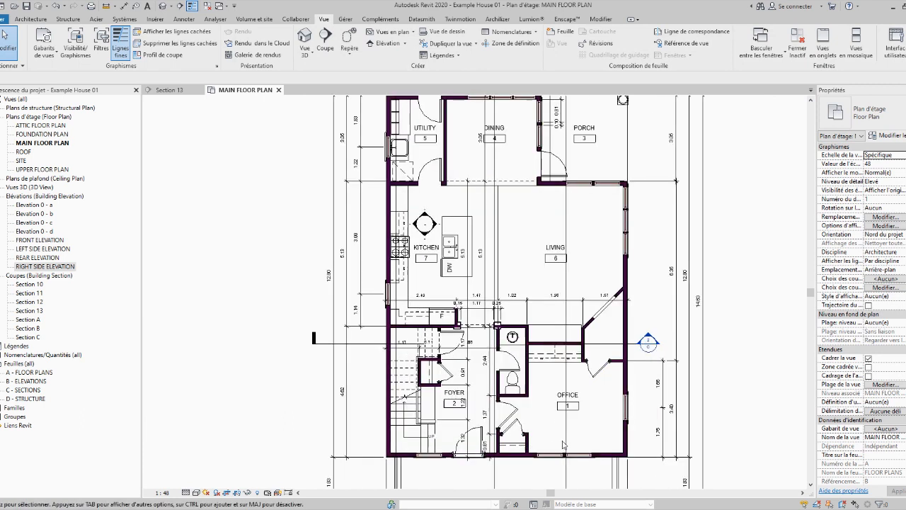
scroll(440, 434, "down", 2)
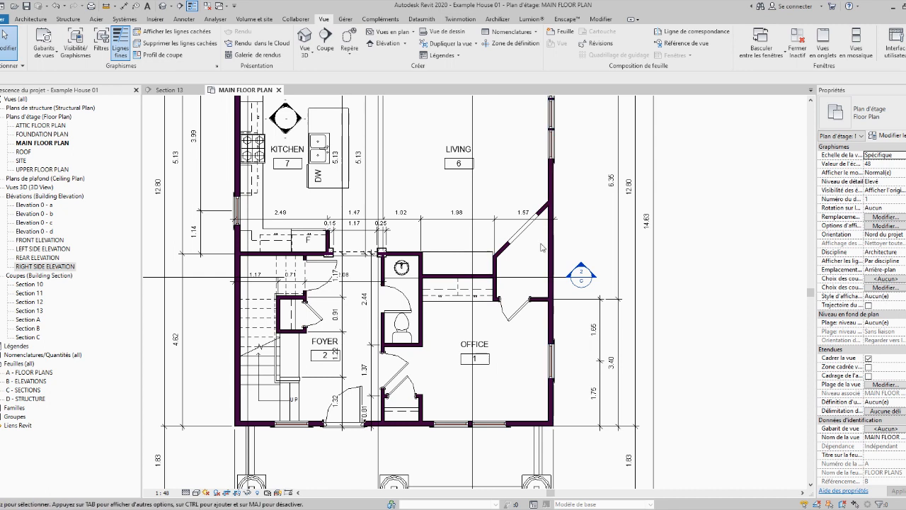
- Undo the solid fill overrides on the walls' cut pattern in the main floor plan
left_click(553, 400)
key("Escape")
scroll(494, 416, "up", 3)
scroll(487, 274, "down", 3)
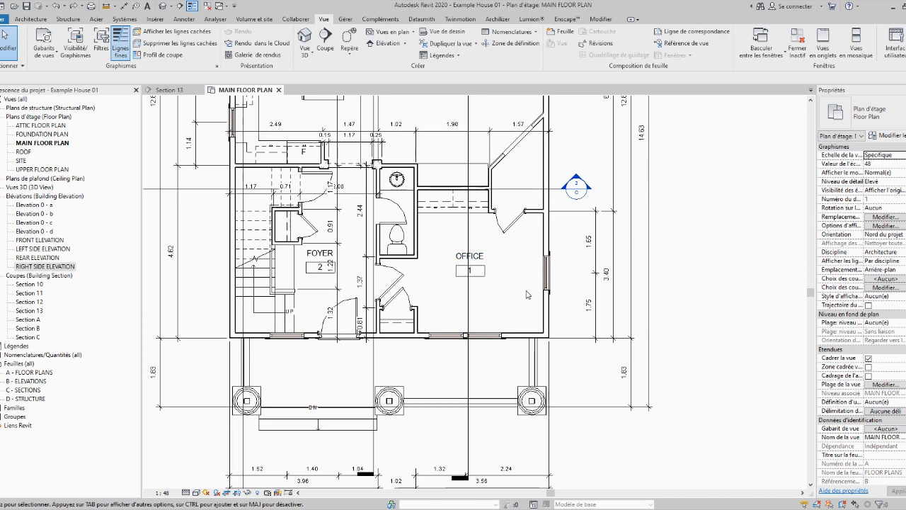
scroll(520, 291, "up", 3)
scroll(519, 294, "down", 2)
middle_click_drag(531, 213, 547, 370)
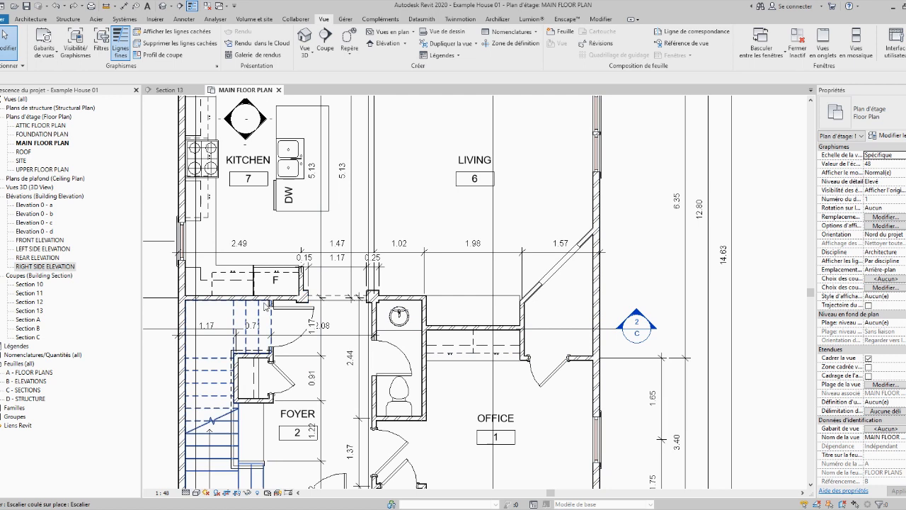
- Examine the material cut pattern of the walls around the kitchen, utility, dining, living and office rooms
scroll(204, 213, "up", 5)
middle_click_drag(222, 228, 306, 380)
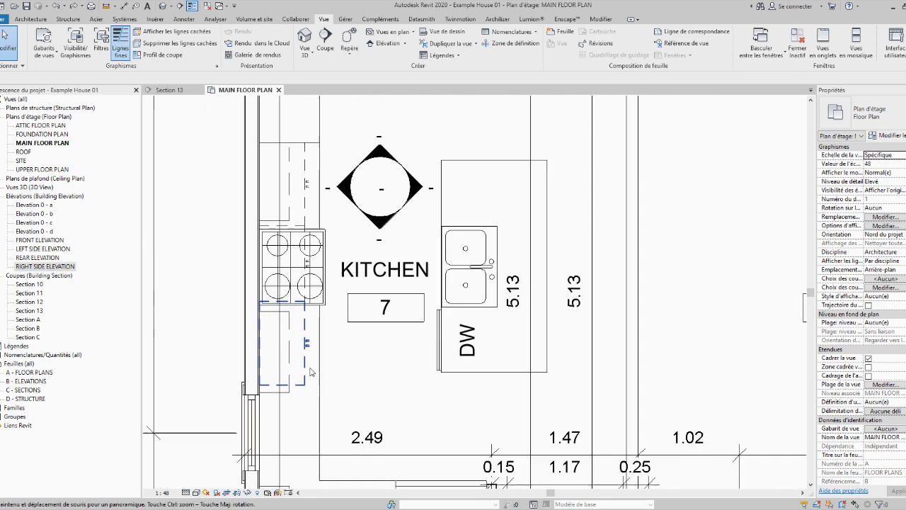
scroll(306, 379, "down", 2)
scroll(263, 148, "up", 3)
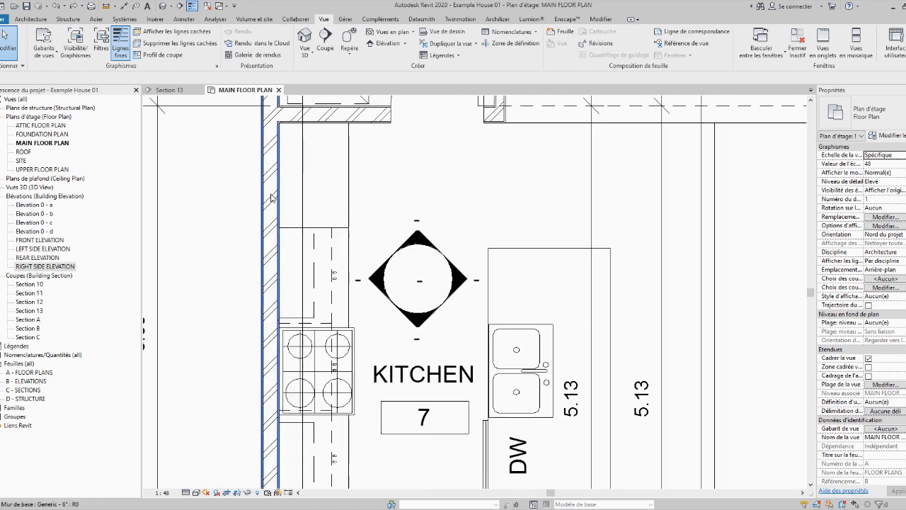
middle_click_drag(378, 257, 325, 488)
scroll(446, 344, "down", 3)
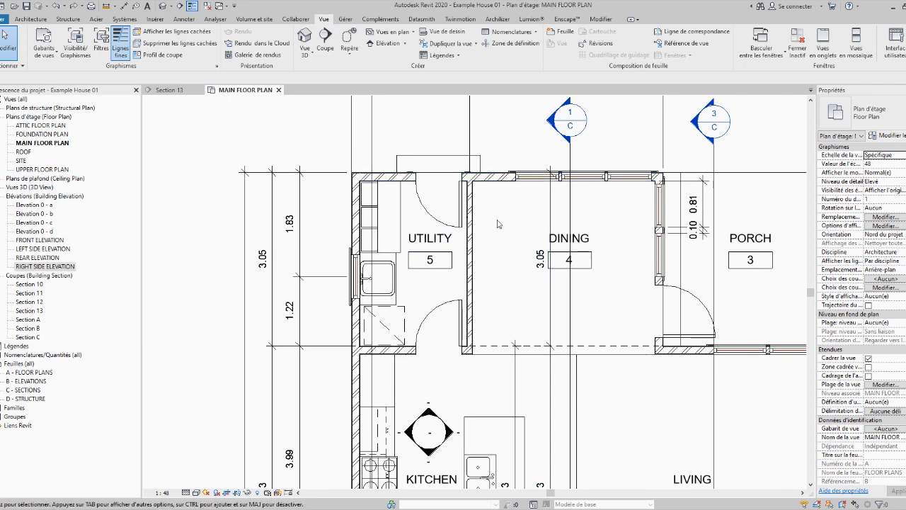
middle_click_drag(683, 341, 507, 235)
scroll(508, 341, "down", 2)
middle_click_drag(523, 343, 549, 181)
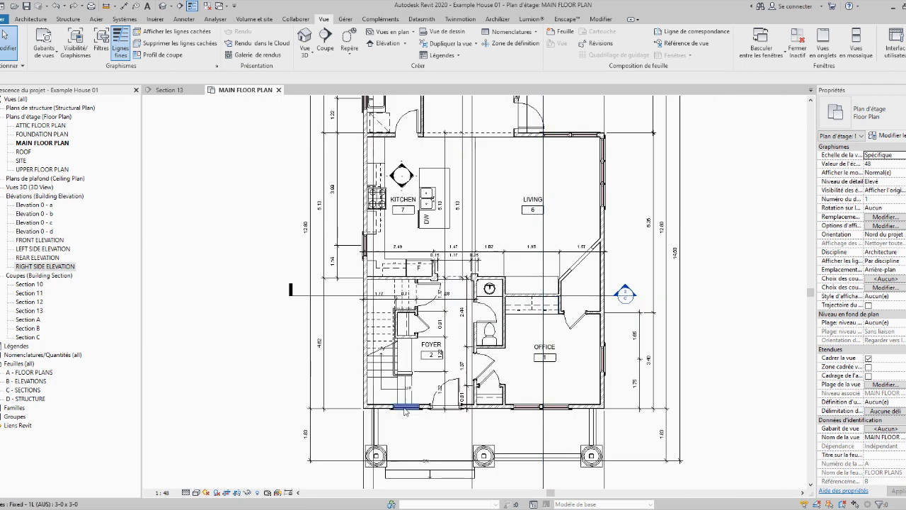